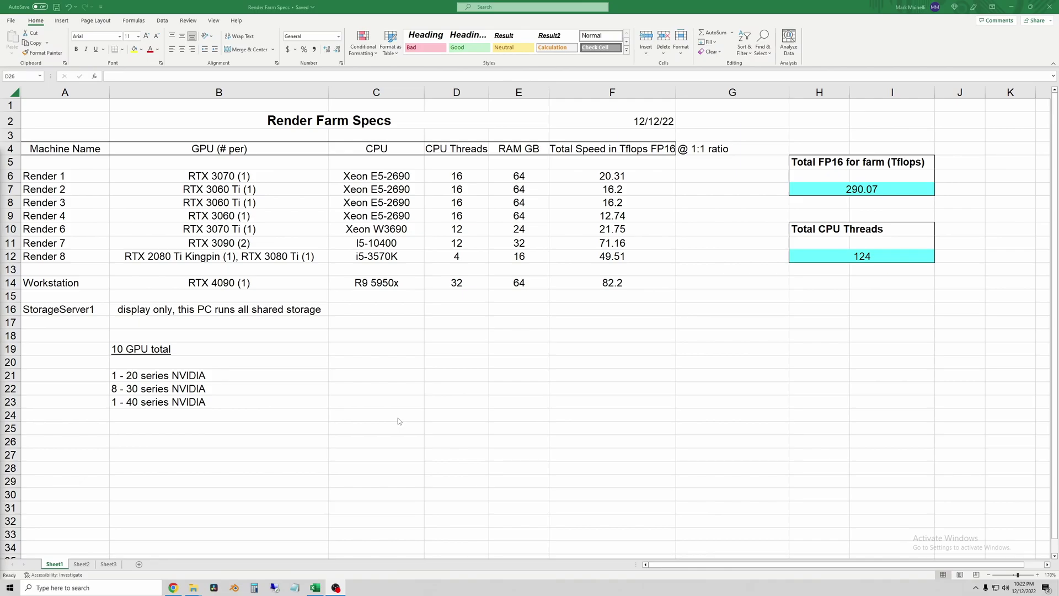
Point out the 10-GPU total and the 20, 30 and 40 series NVIDIA counts
{"action": "left_click", "coordinate": [456, 441]}
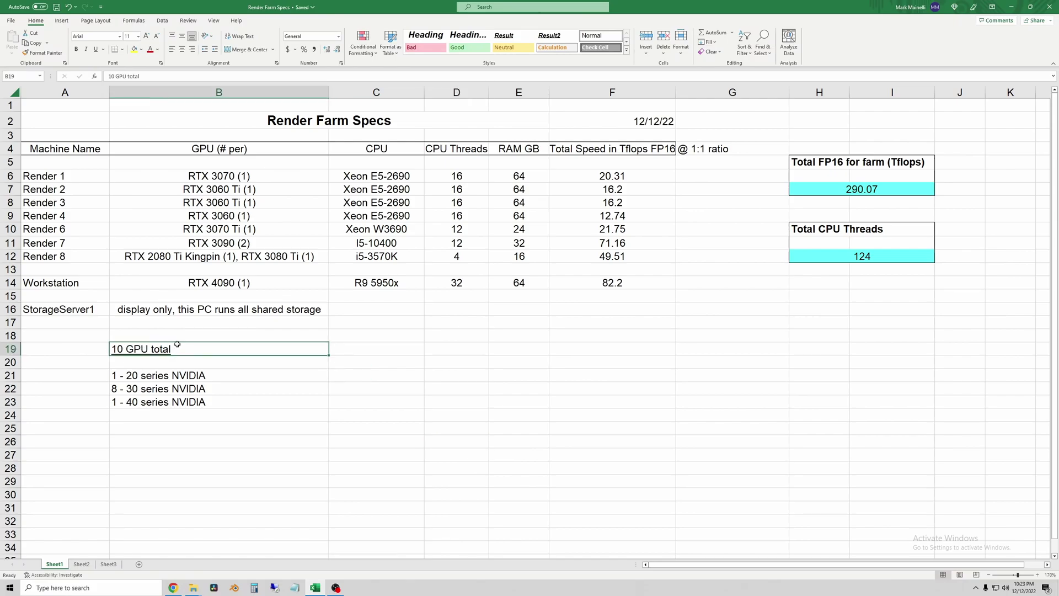
{"action": "left_click", "coordinate": [173, 346]}
{"action": "left_click", "coordinate": [229, 377]}
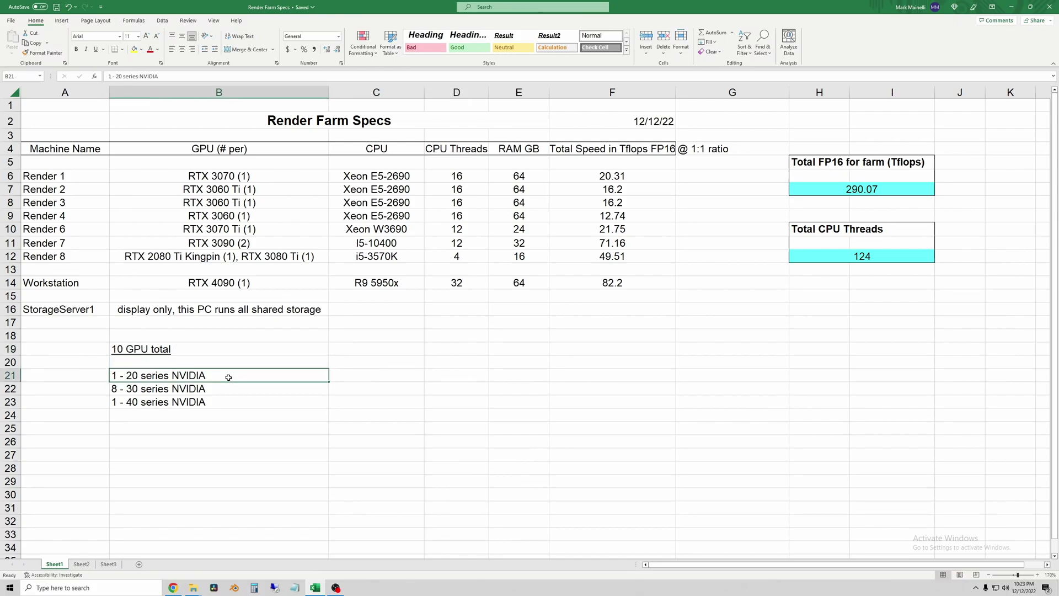
{"action": "left_click", "coordinate": [126, 390]}
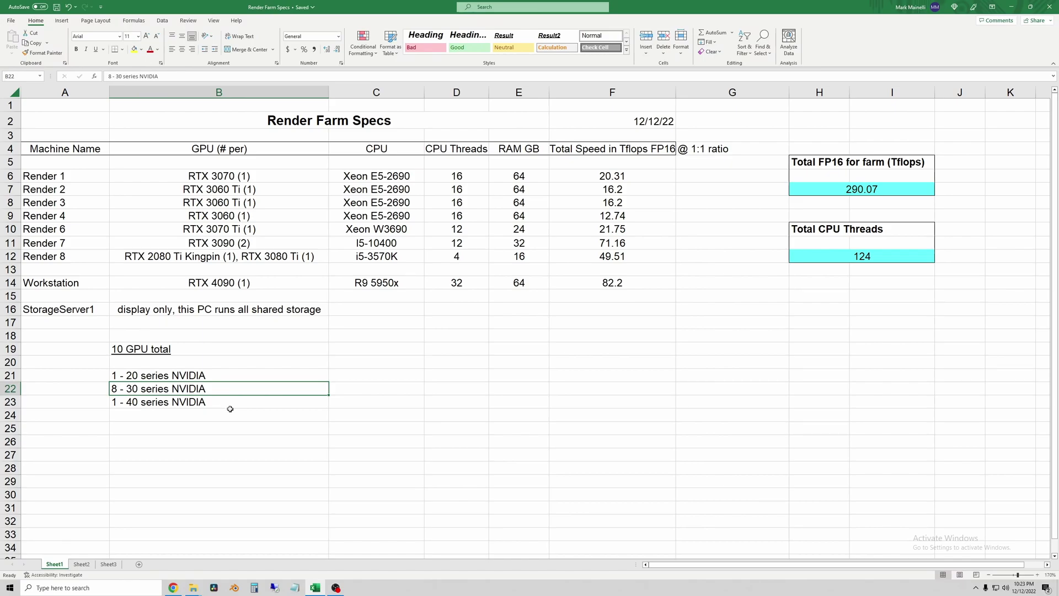
{"action": "left_click", "coordinate": [148, 406]}
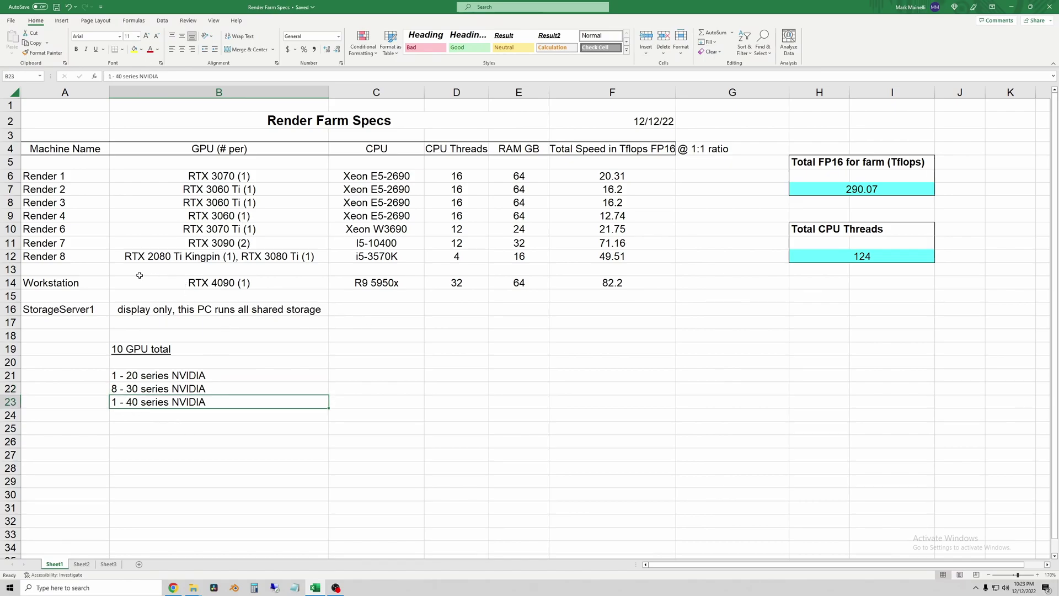
{"action": "left_click", "coordinate": [229, 338]}
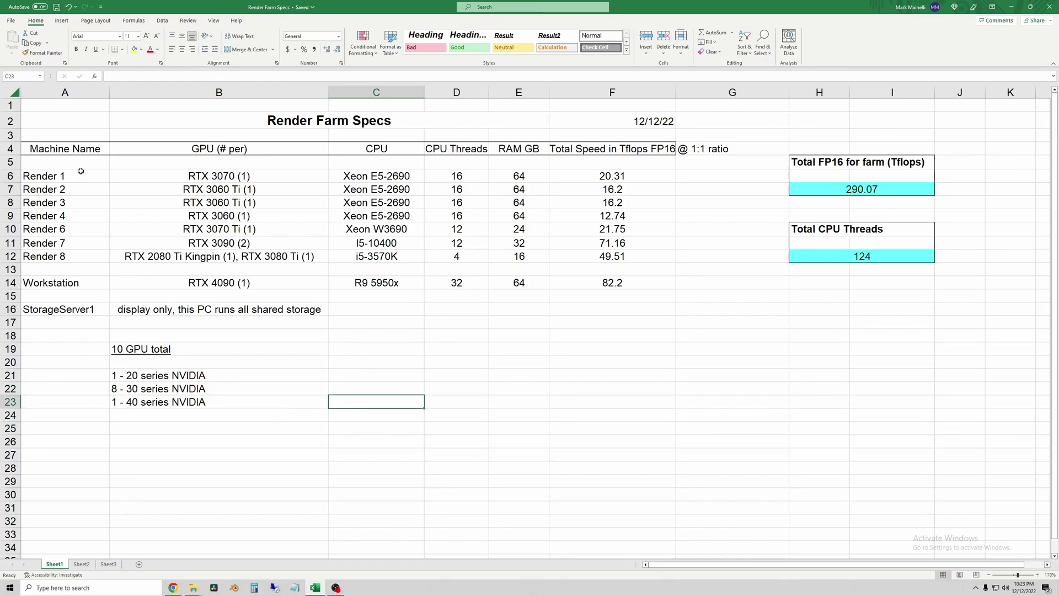
Highlight machines Render 1-8 and their GPUs: RTX 3070, Render 7's RTX 3090, Render 8's two GPUs
{"action": "left_click_drag", "start_coordinate": [55, 176], "coordinate": [68, 251]}
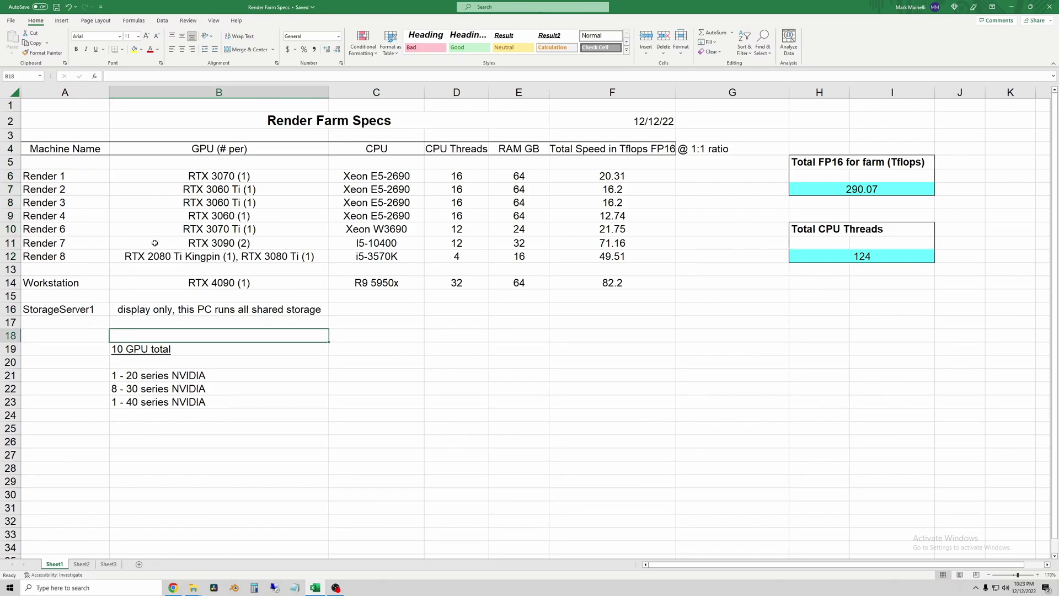
{"action": "left_click_drag", "start_coordinate": [71, 179], "coordinate": [74, 256]}
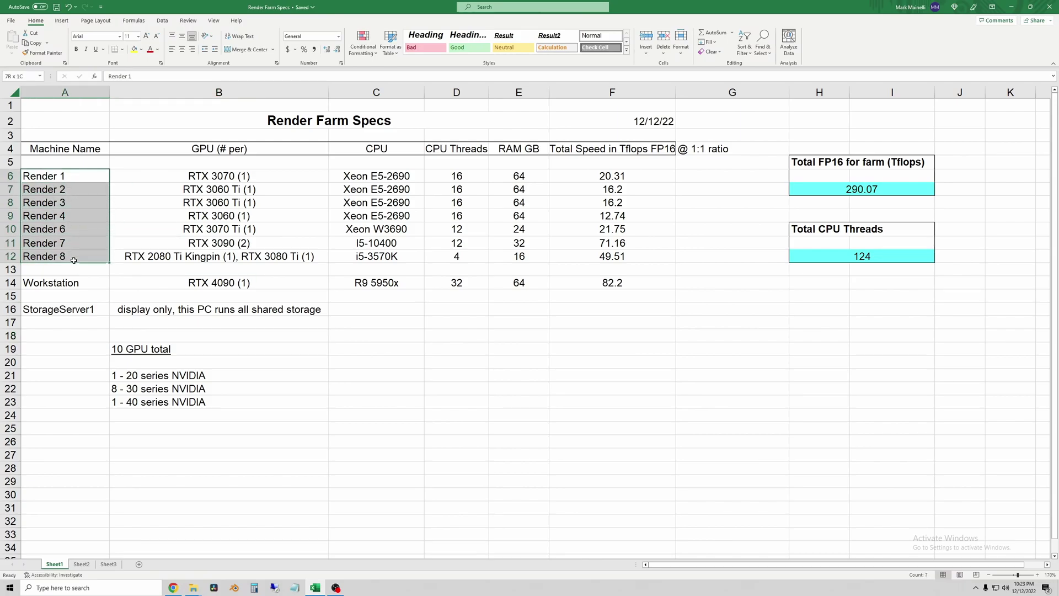
{"action": "left_click", "coordinate": [283, 182]}
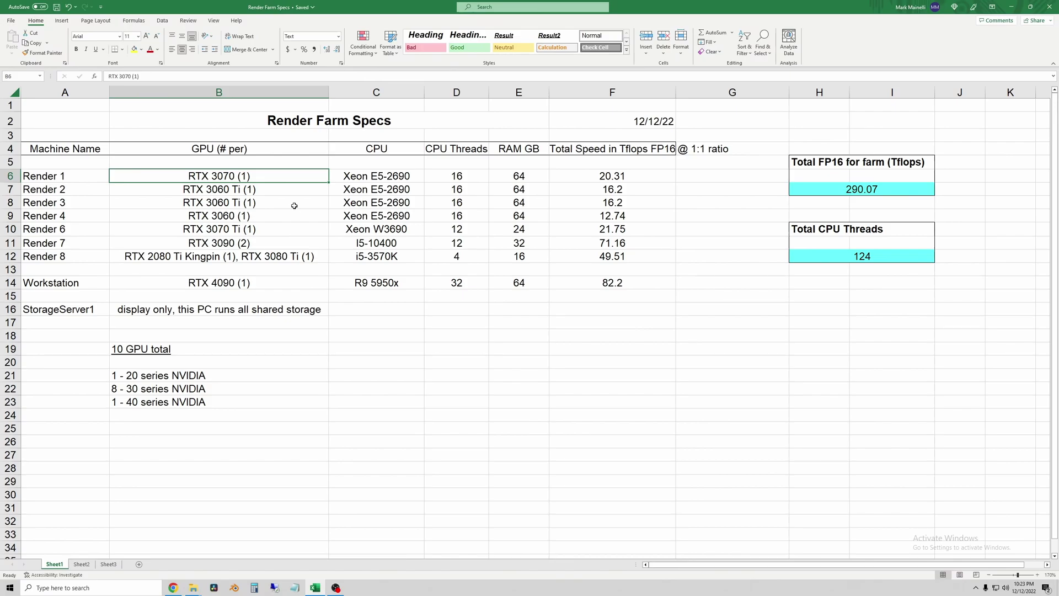
{"action": "key", "text": "Down"}
{"action": "key", "text": "Down"}
{"action": "key", "text": "Down"}
{"action": "key", "text": "Down"}
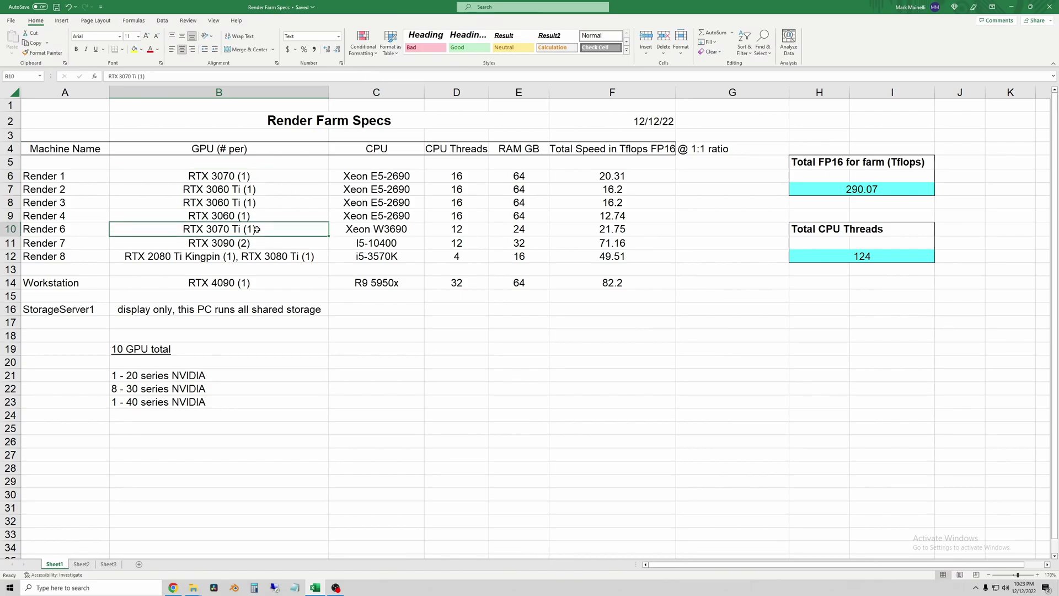
{"action": "key", "text": "Down"}
{"action": "key", "text": "Down"}
{"action": "key", "text": "Up"}
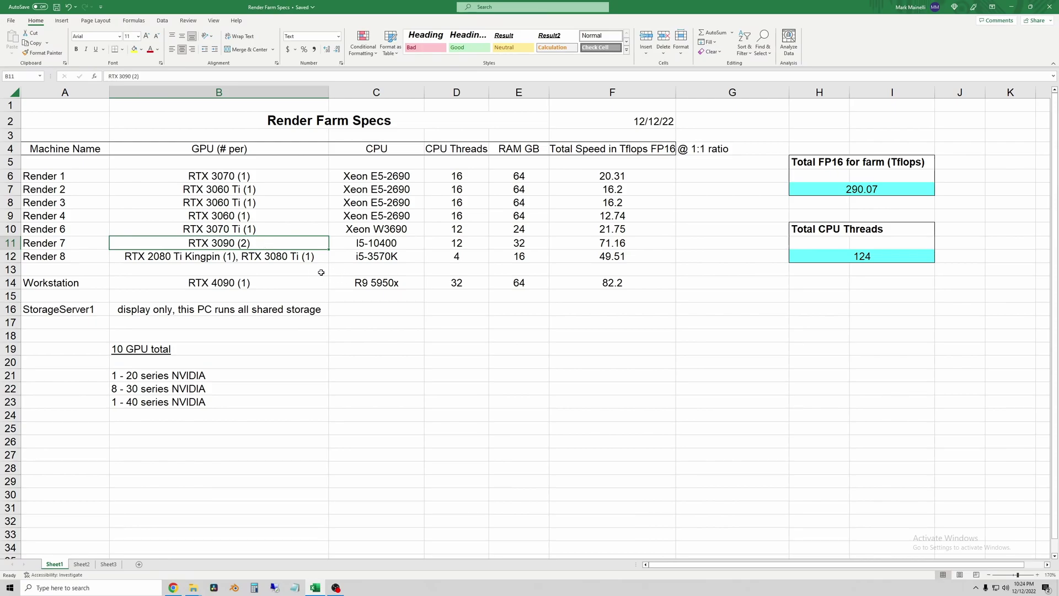
{"action": "left_click", "coordinate": [205, 255]}
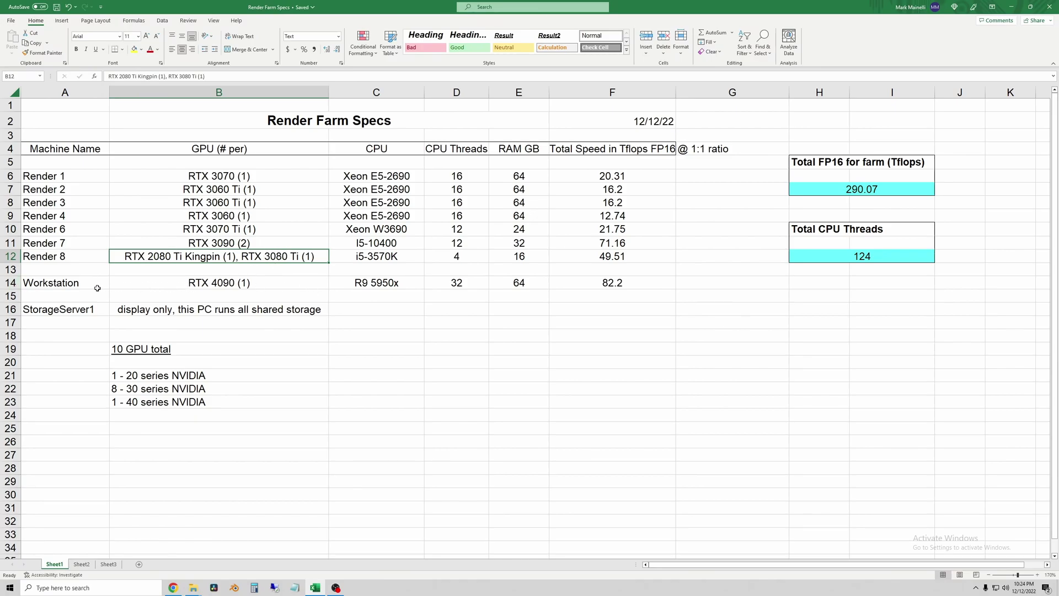
Point out the workstation's RTX 4090 and R9 5950x CPU, and the Tflops FP16 header
{"action": "left_click", "coordinate": [149, 283]}
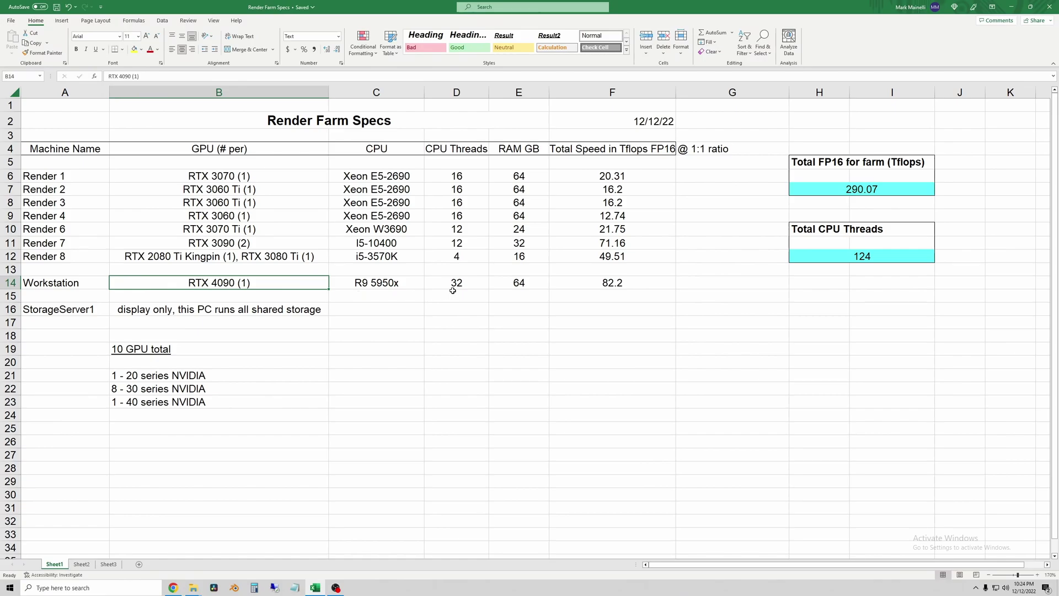
{"action": "left_click", "coordinate": [465, 365]}
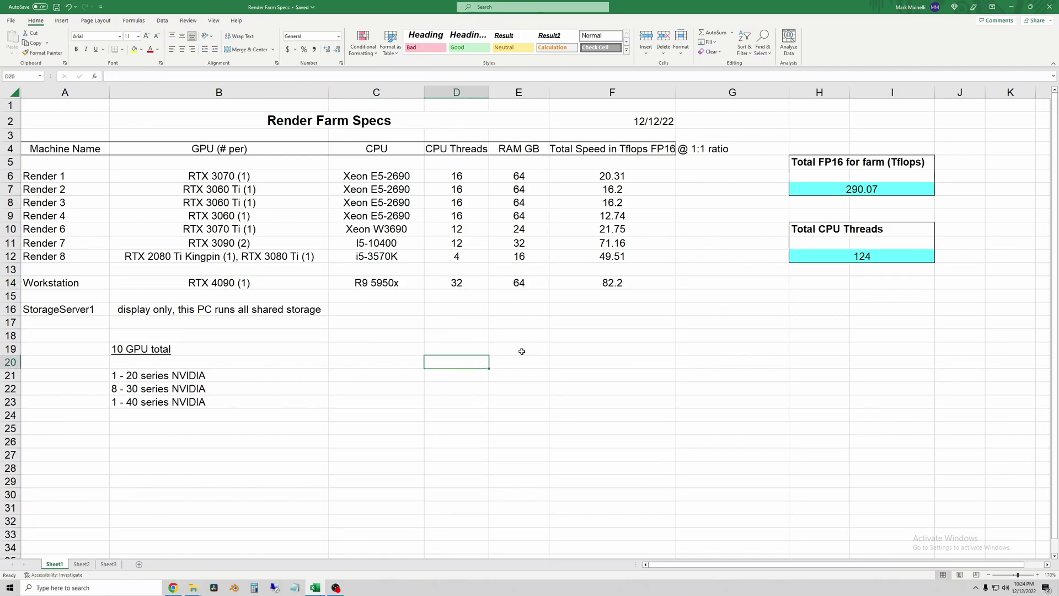
{"action": "left_click", "coordinate": [394, 286]}
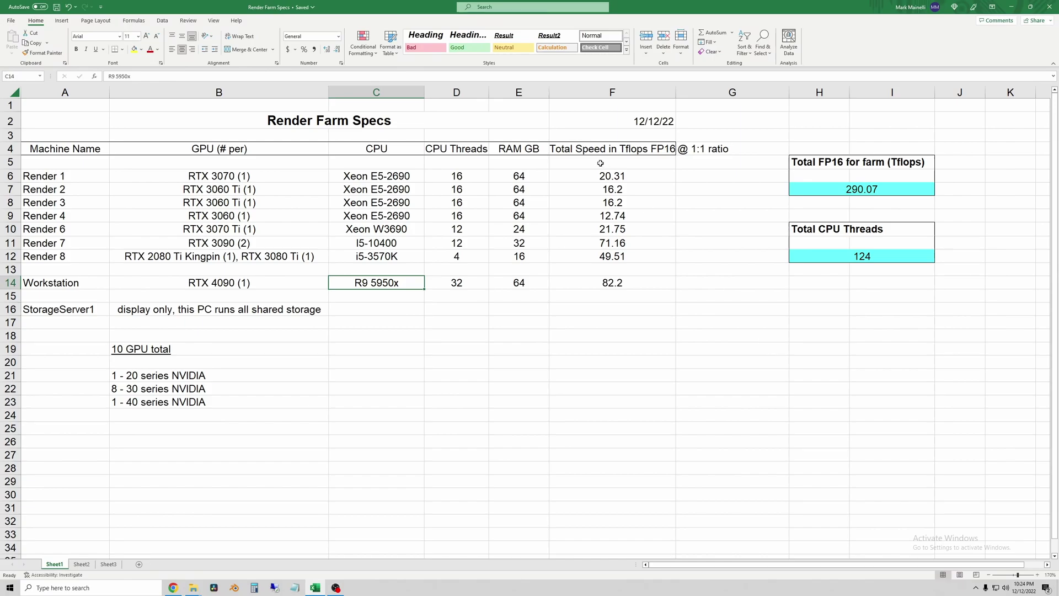
{"action": "left_click", "coordinate": [647, 149]}
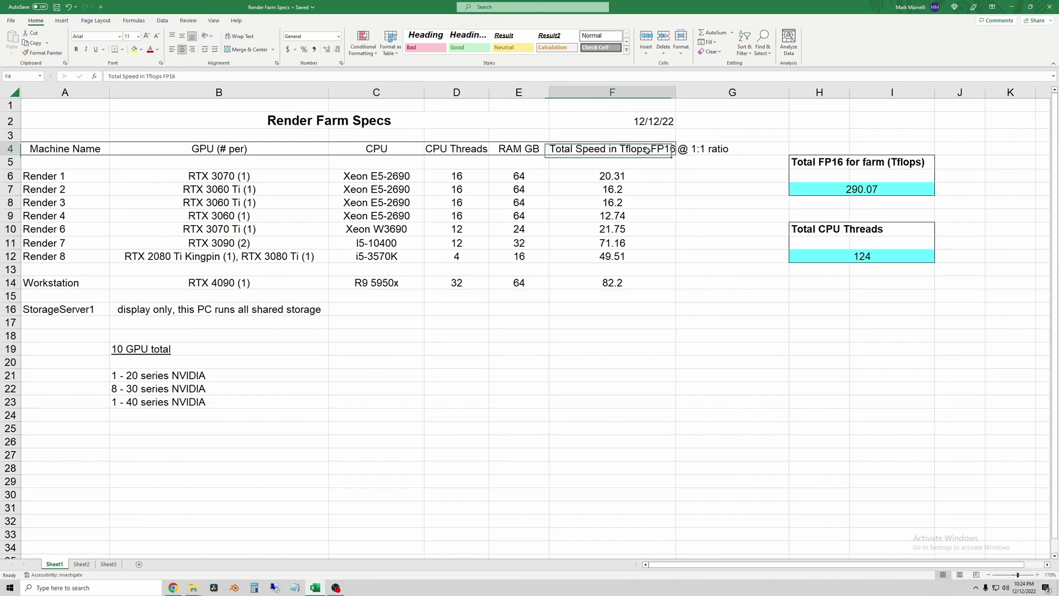
{"action": "left_click", "coordinate": [676, 230]}
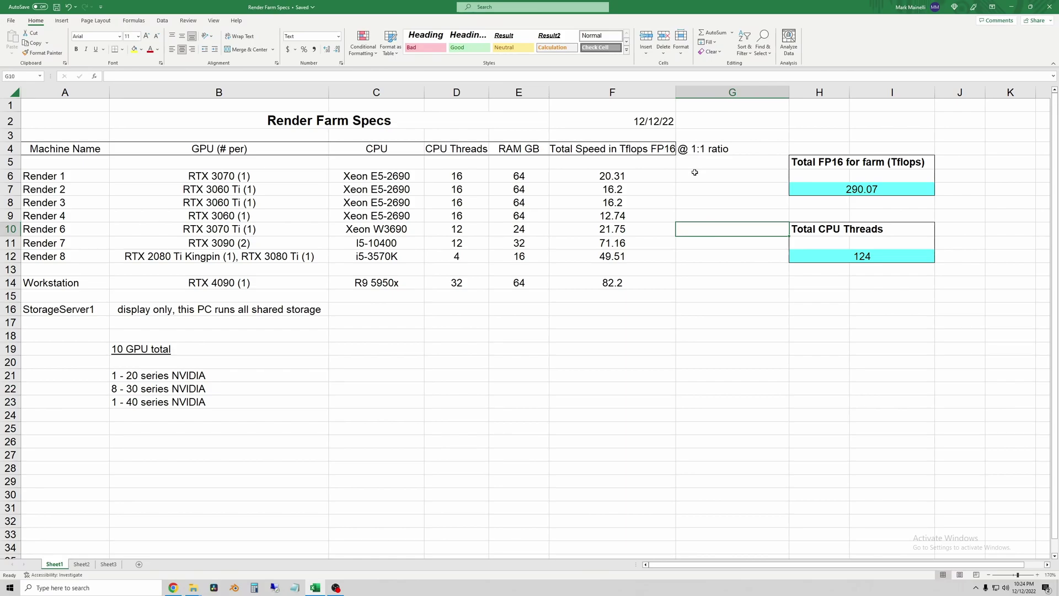
Walk through the Tflops speeds, from Render 1's 20.31 to the =SUM(F6:F14) total of 290.07
{"action": "left_click", "coordinate": [661, 152]}
{"action": "left_click", "coordinate": [651, 178]}
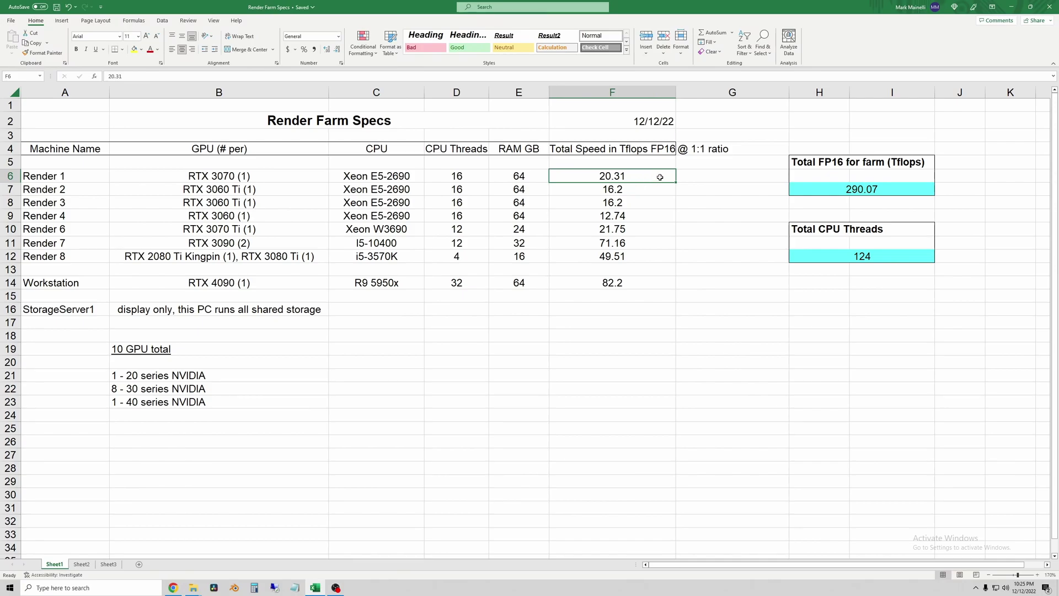
{"action": "left_click_drag", "start_coordinate": [659, 177], "coordinate": [660, 280]}
{"action": "left_click", "coordinate": [710, 257]}
{"action": "left_click", "coordinate": [881, 192]}
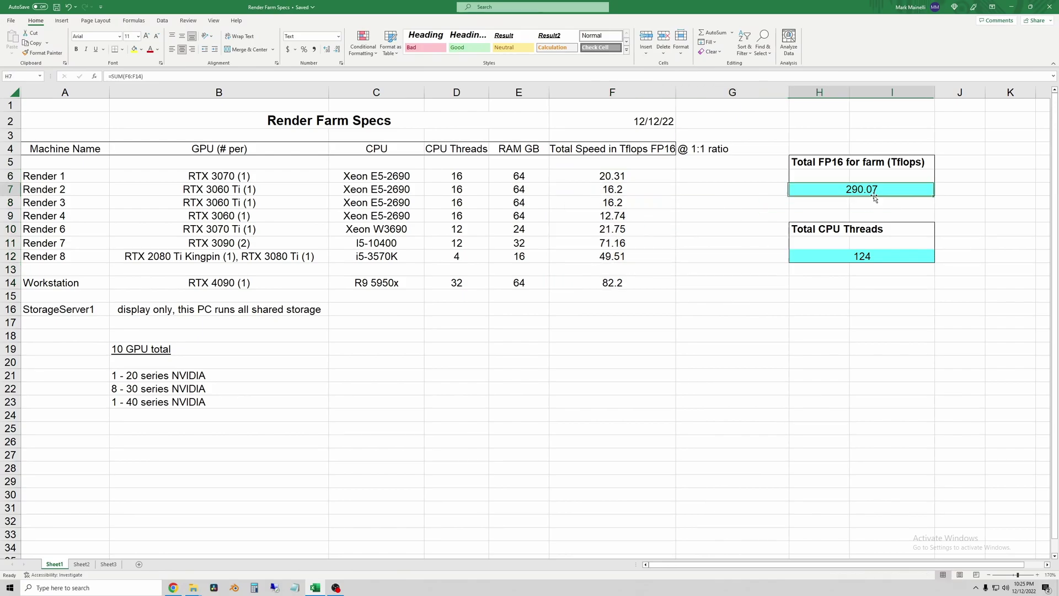
{"action": "left_click", "coordinate": [751, 193]}
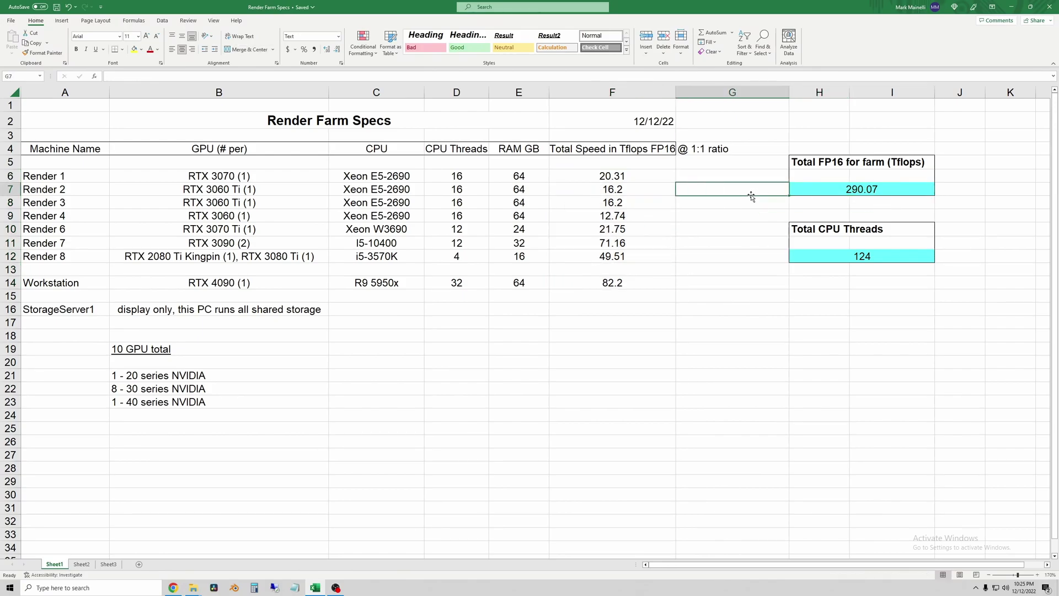
{"action": "left_click", "coordinate": [905, 194]}
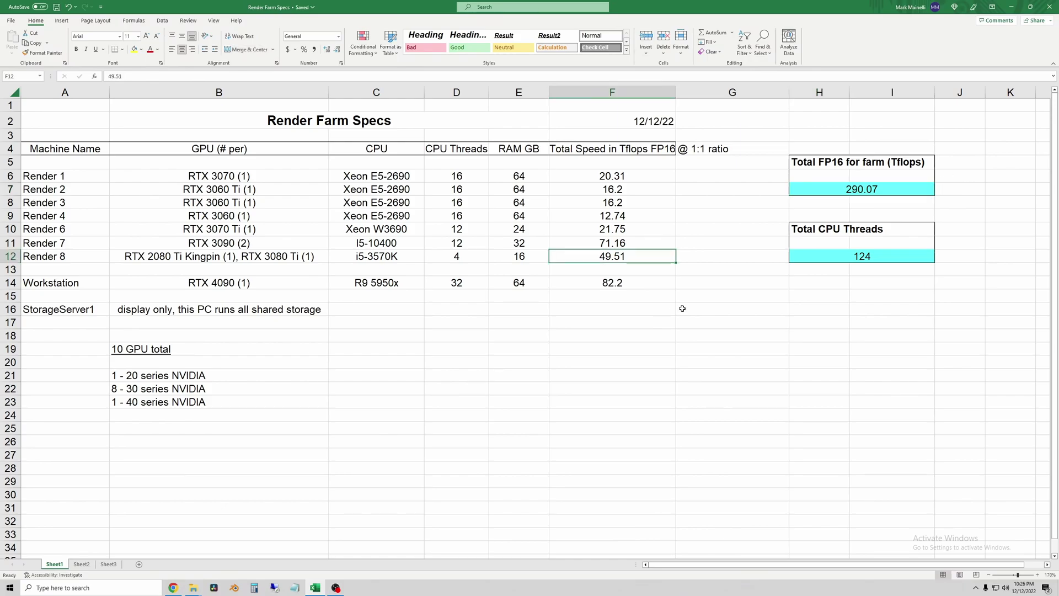
{"action": "left_click", "coordinate": [712, 307]}
Compare Render 7's spec row and the farm FP16 total with the workstation's 82.2 Tflops
{"action": "left_click_drag", "start_coordinate": [191, 244], "coordinate": [585, 246]}
{"action": "left_click", "coordinate": [249, 283]}
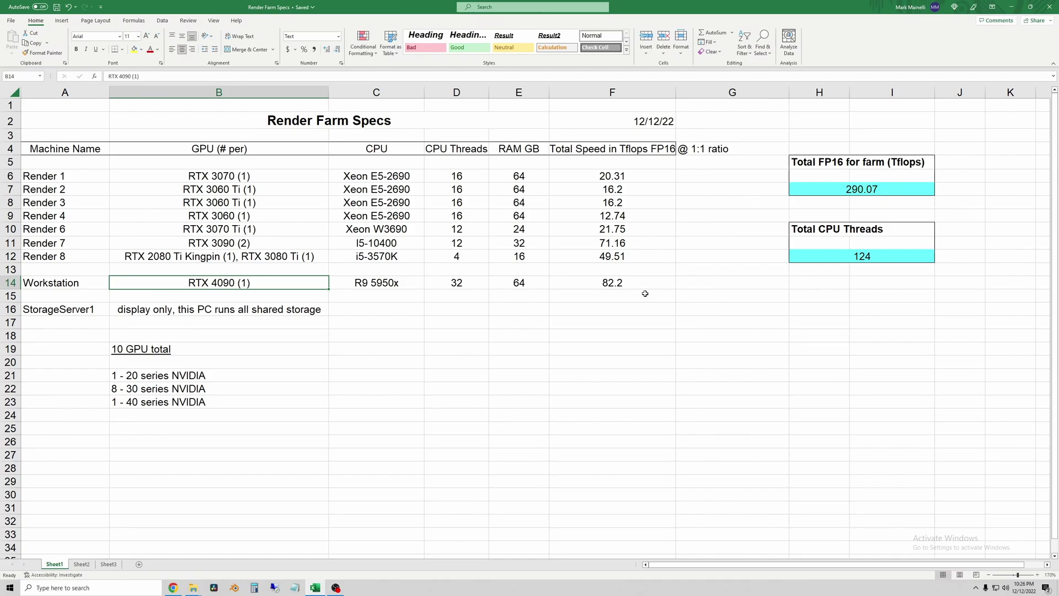
{"action": "mouse_move", "coordinate": [624, 283]}
{"action": "left_mouse_down"}
{"action": "mouse_move", "coordinate": [461, 282]}
{"action": "mouse_move", "coordinate": [612, 282]}
{"action": "left_mouse_up"}
{"action": "left_click", "coordinate": [844, 189]}
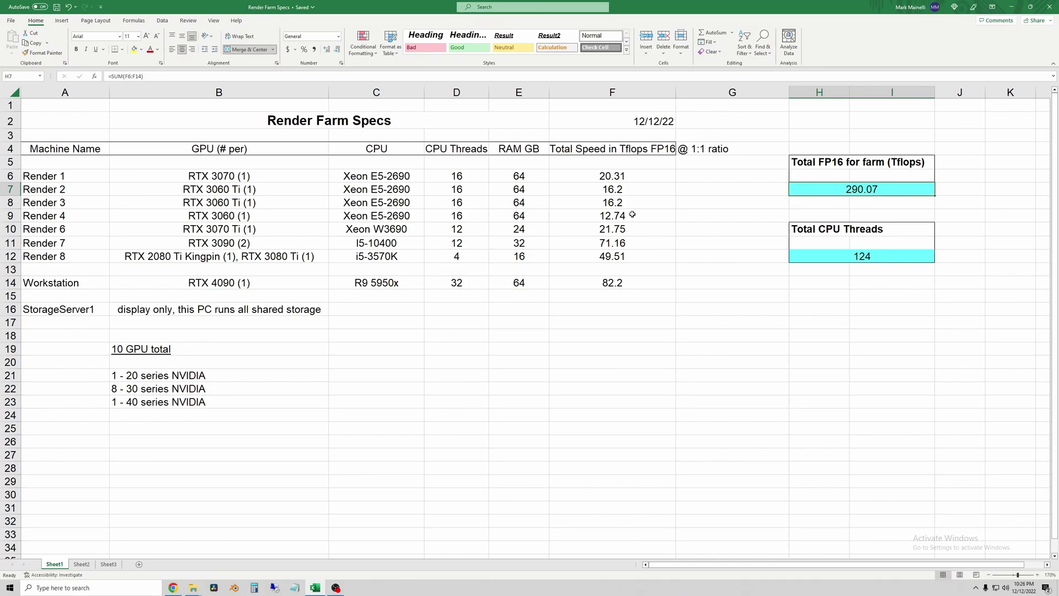
{"action": "left_click", "coordinate": [663, 286]}
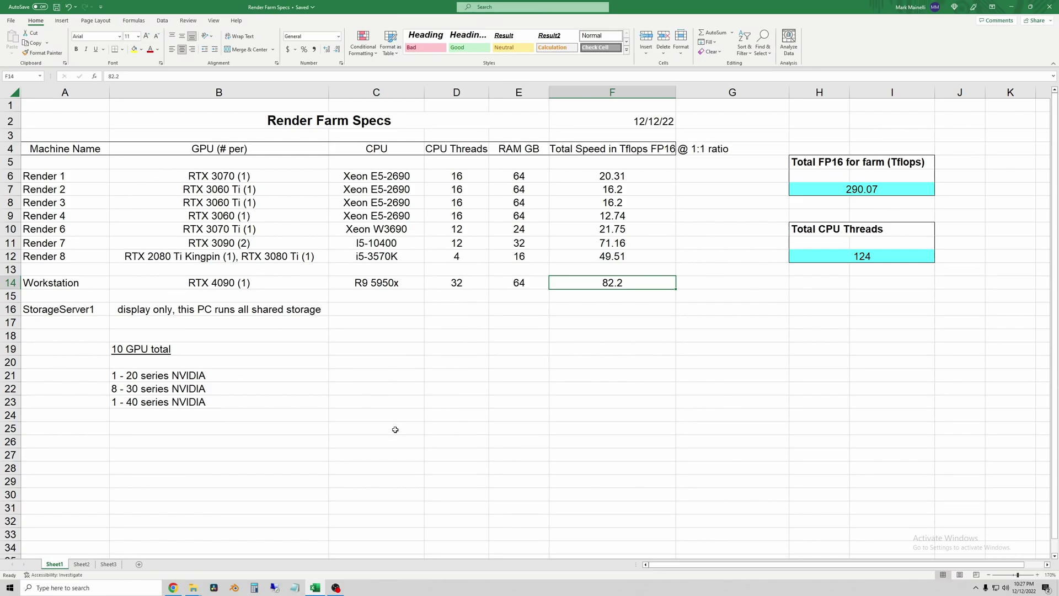
{"action": "left_click", "coordinate": [486, 338]}
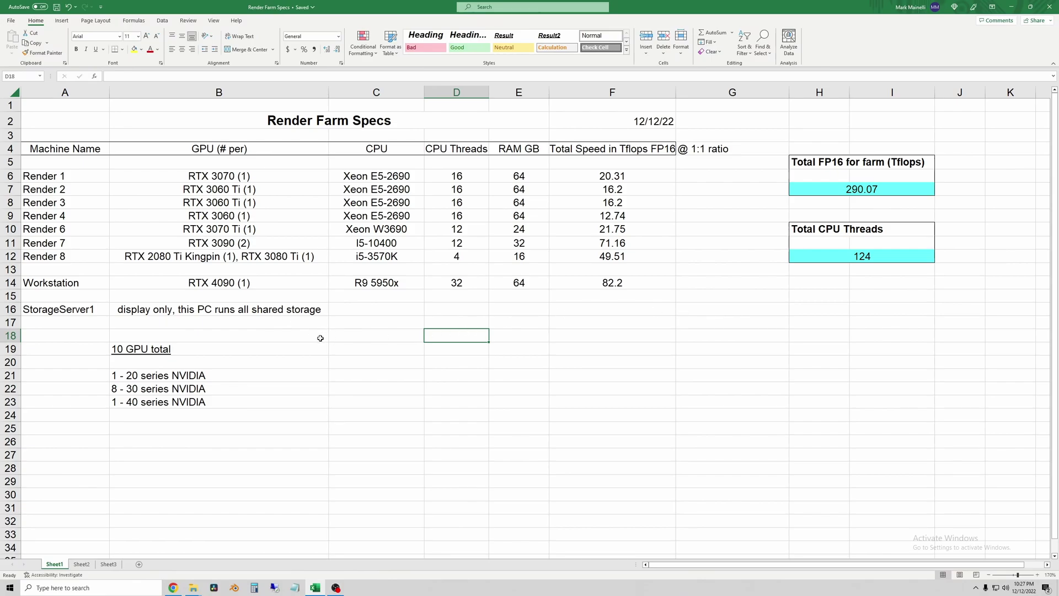
{"action": "left_click", "coordinate": [736, 286]}
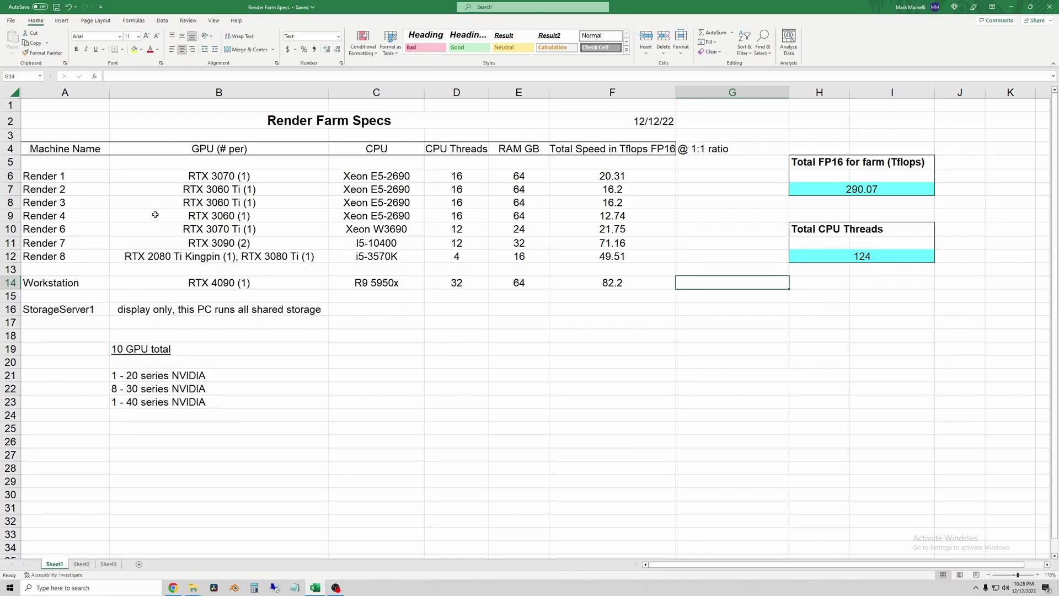
Point out Render 3's and Render 2's 16.2 Tflops speeds, then clear the row selection
{"action": "left_click", "coordinate": [10, 202]}
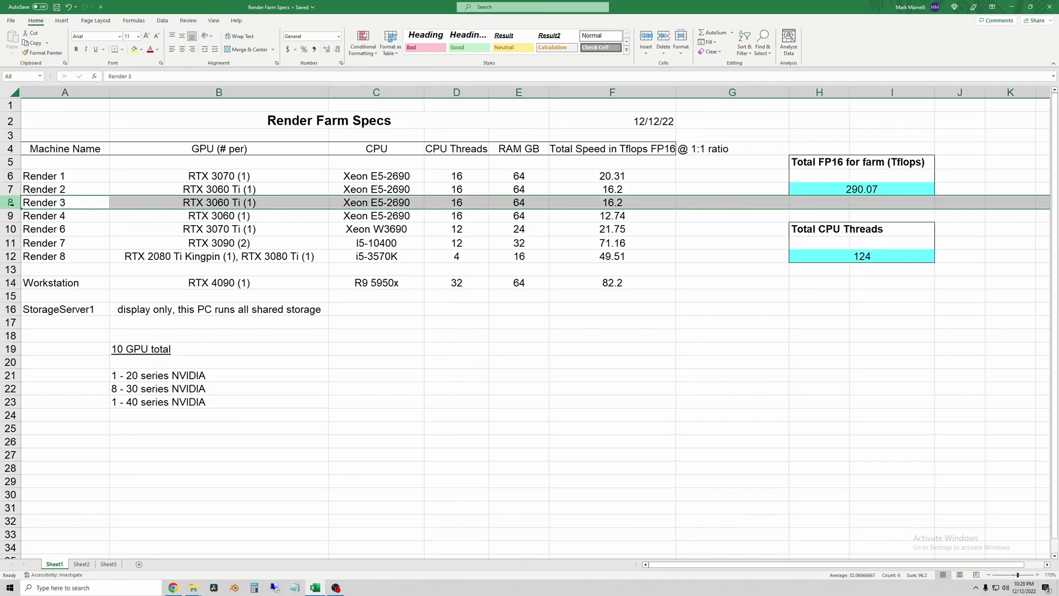
{"action": "left_click", "coordinate": [640, 204]}
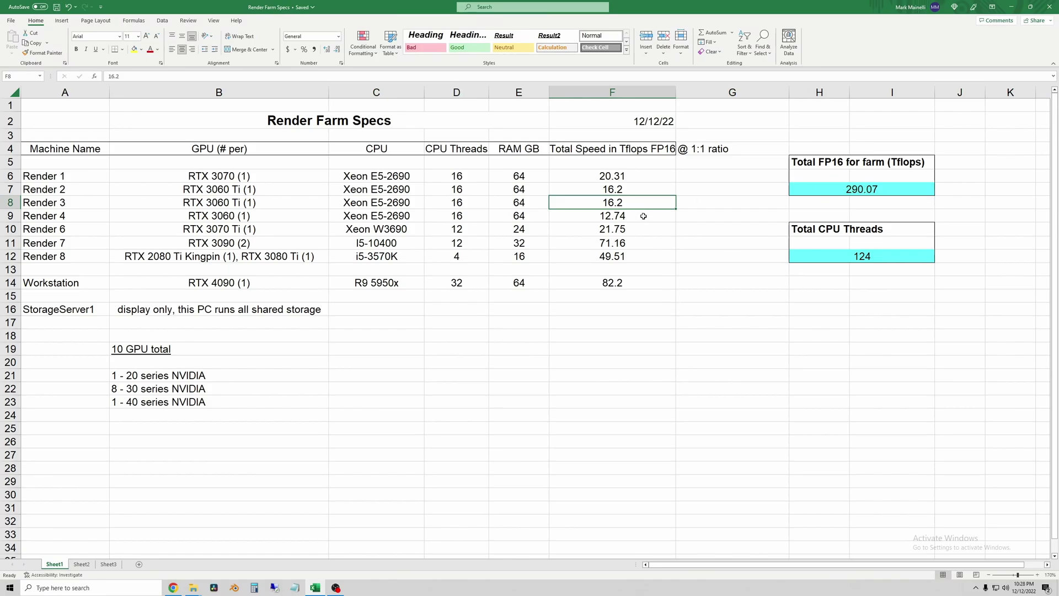
{"action": "key", "text": "ctrl+z"}
{"action": "left_click", "coordinate": [633, 188]}
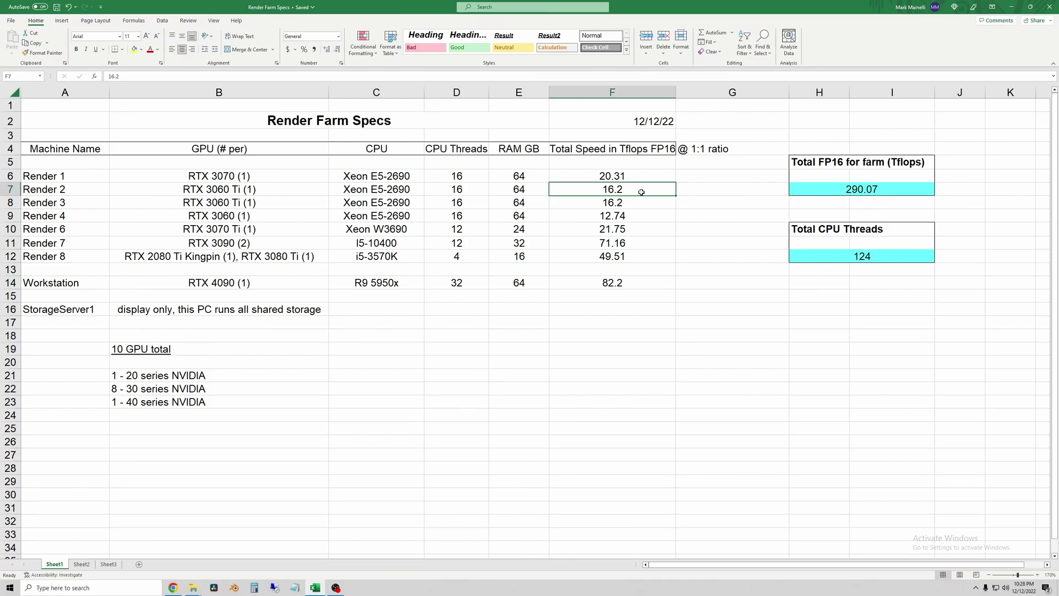
{"action": "key", "text": "ctrl+z"}
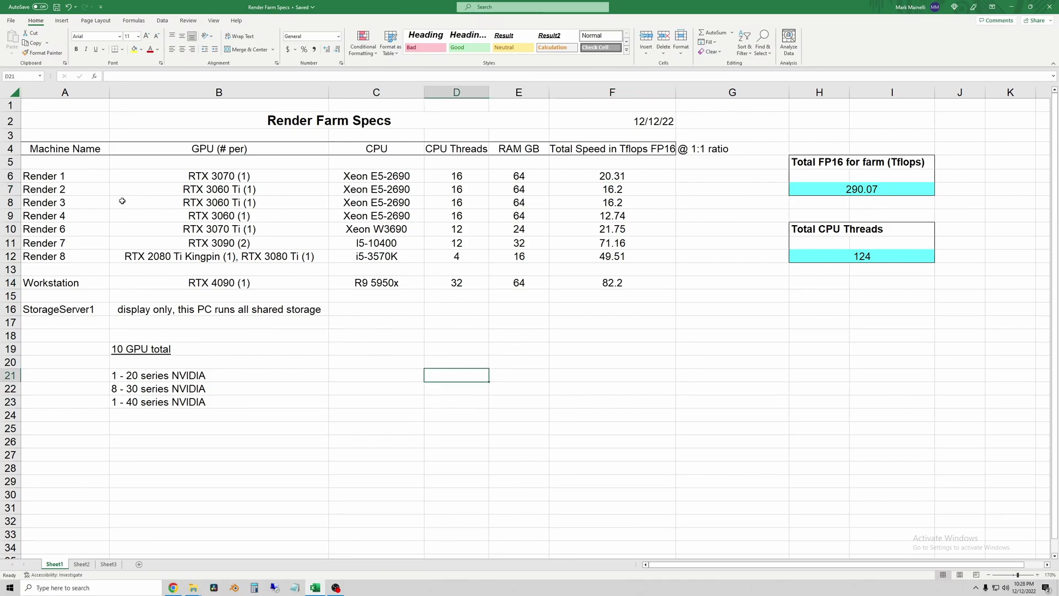
{"action": "key", "text": "ctrl+z"}
{"action": "key", "text": "ctrl+z"}
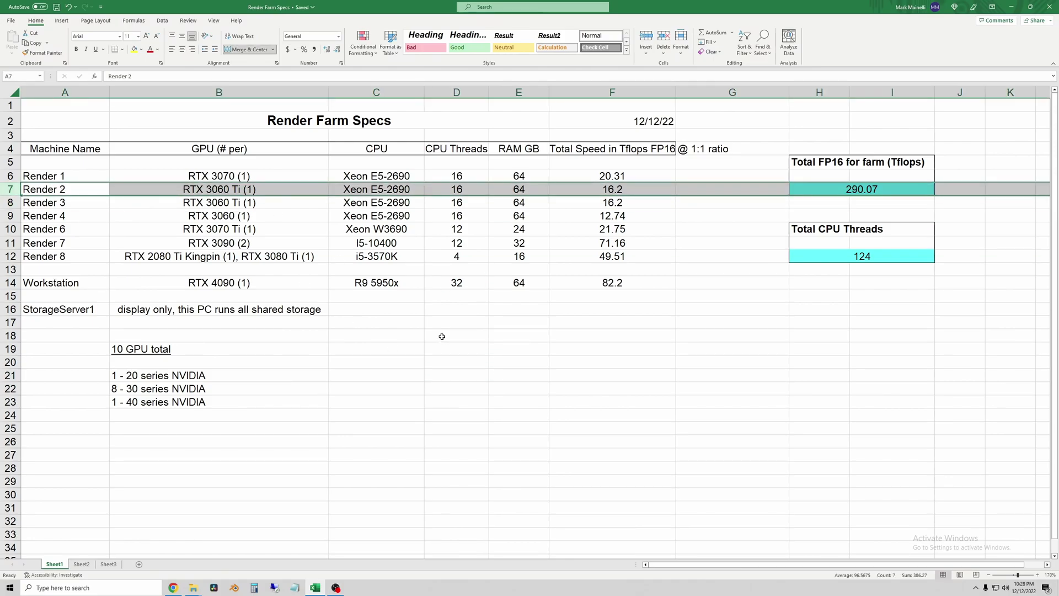
{"action": "left_click", "coordinate": [422, 325]}
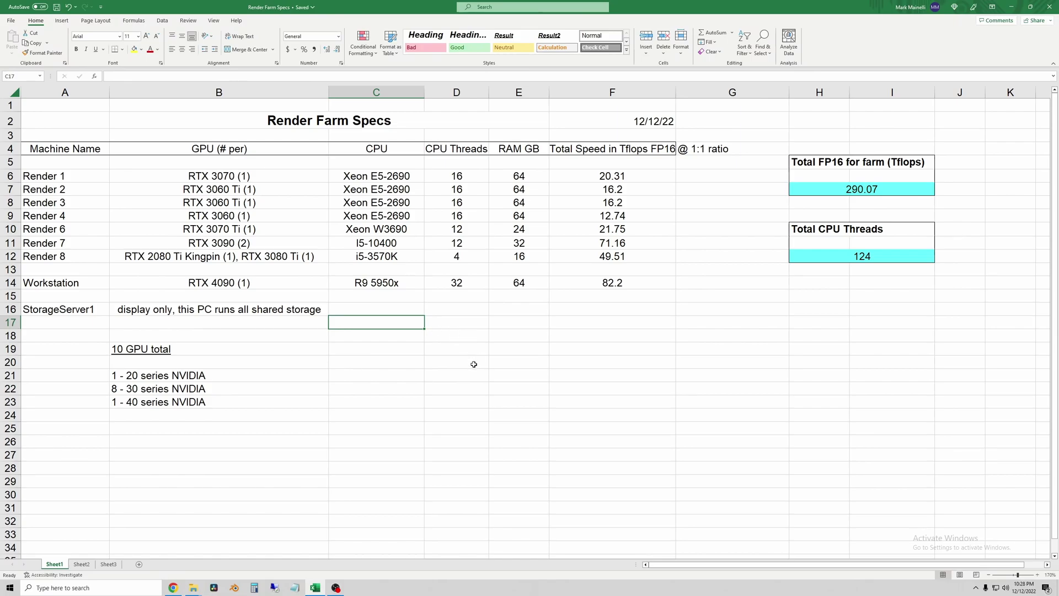
{"action": "left_click", "coordinate": [567, 338]}
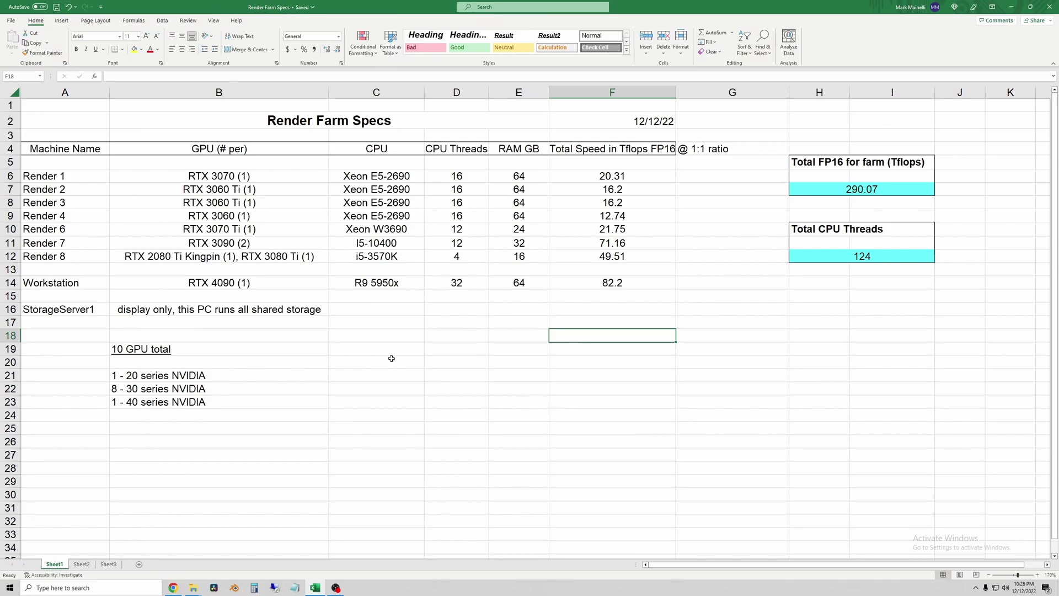
{"action": "left_click", "coordinate": [364, 349]}
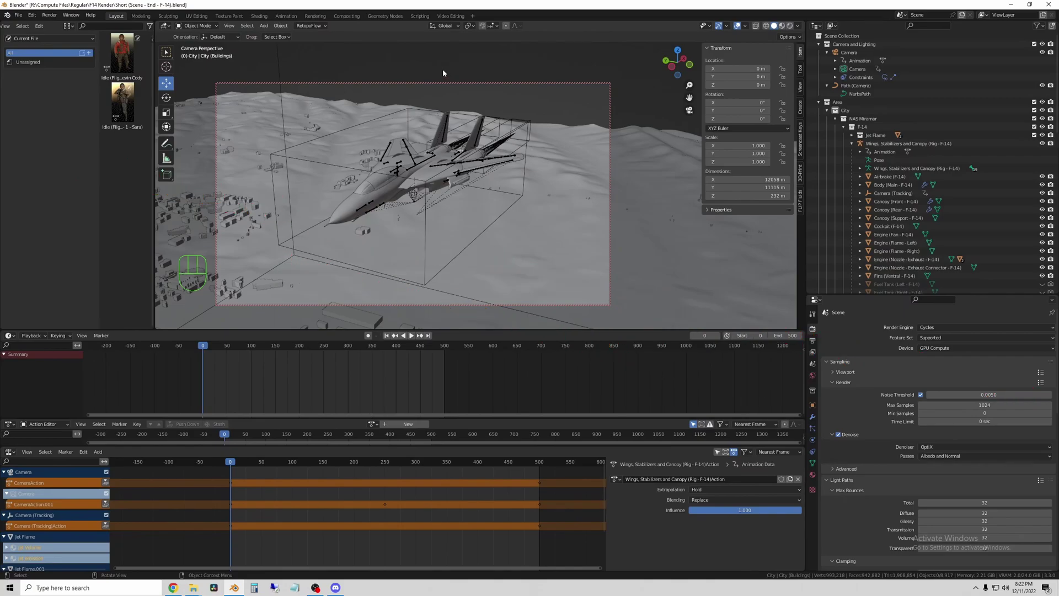
Preview the Blender scene in rendered shading, then switch the viewport back to solid
{"action": "left_click", "coordinate": [790, 26]}
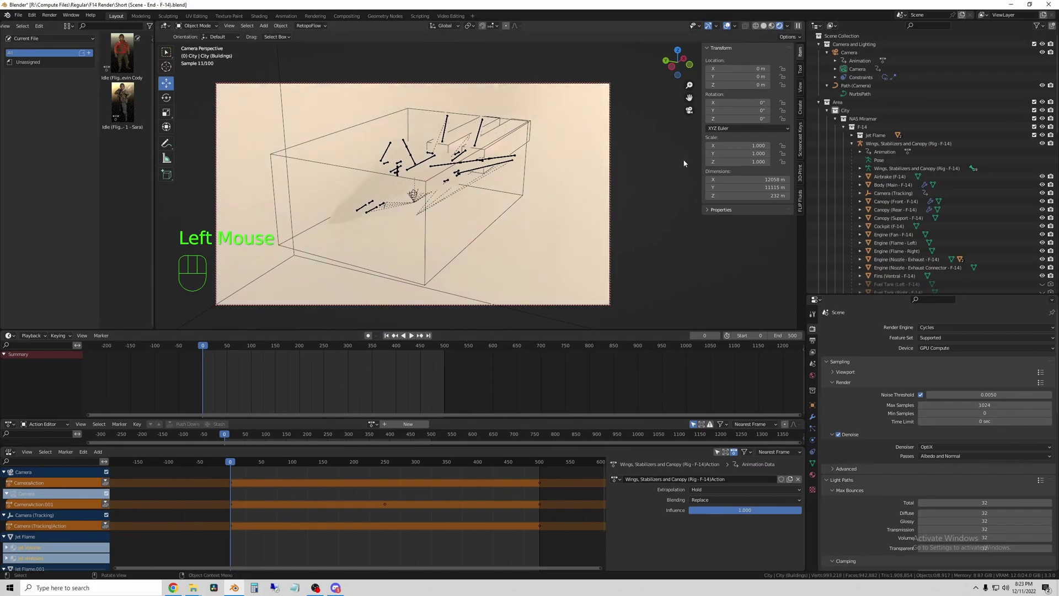
{"action": "left_click", "coordinate": [763, 25]}
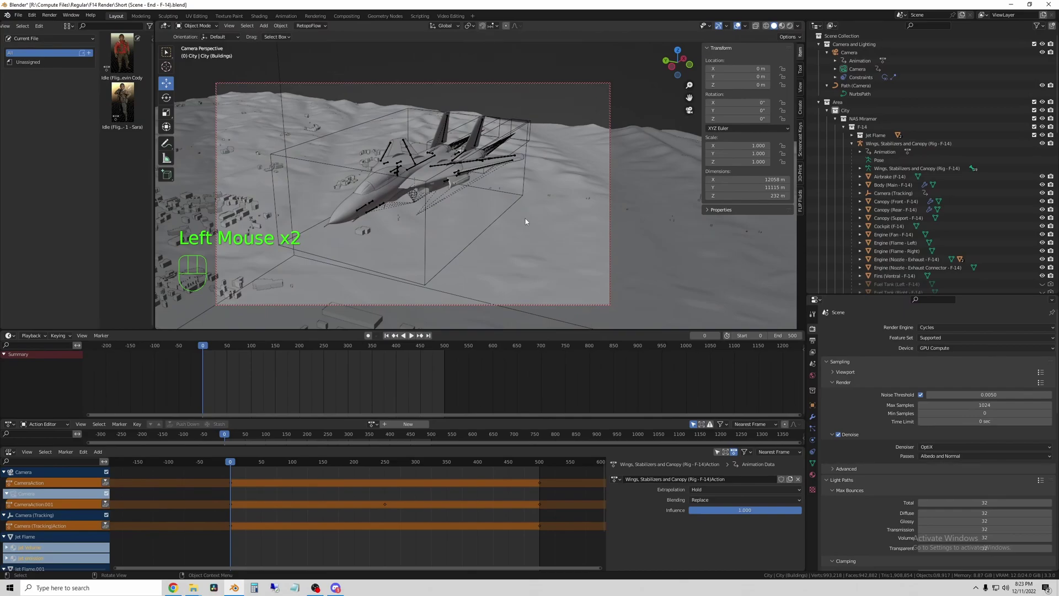
{"action": "left_click", "coordinate": [539, 99]}
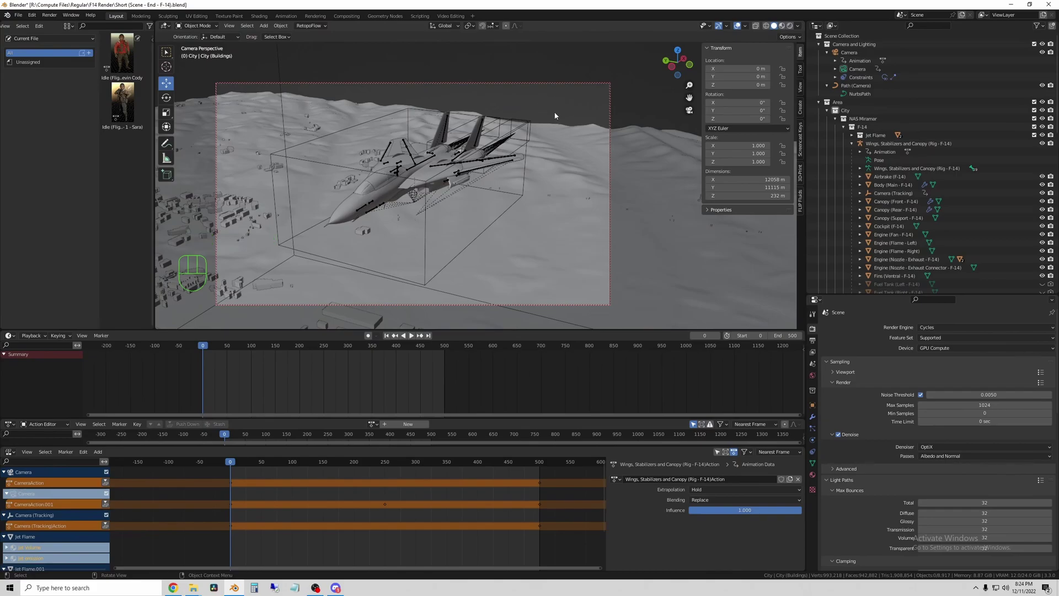
{"action": "left_click", "coordinate": [554, 95]}
Connect to Render1 via Remote Desktop, then minimize that session
{"action": "left_click", "coordinate": [275, 588]}
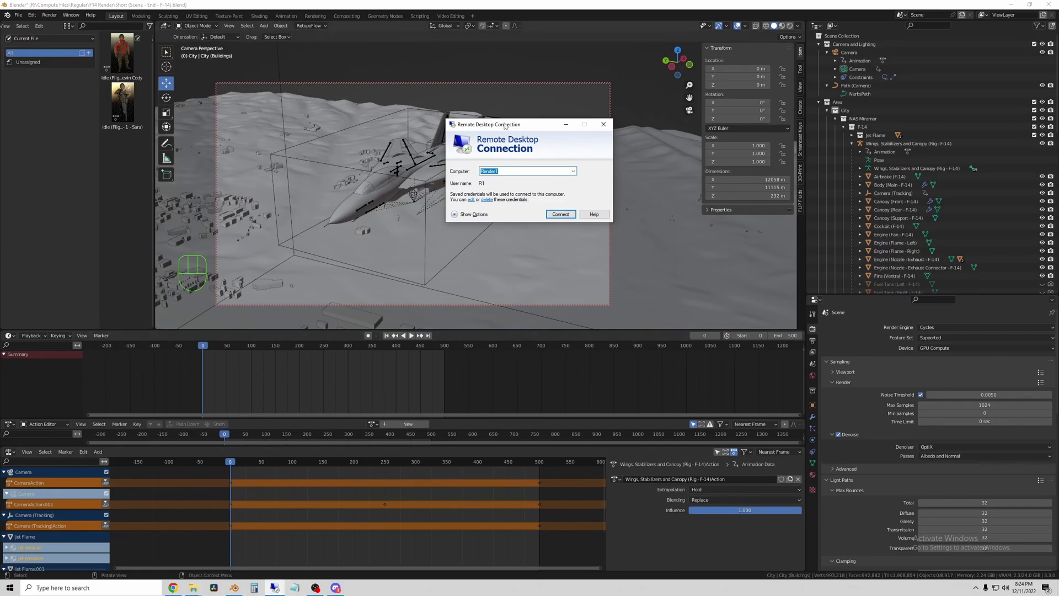
{"action": "left_click_drag", "start_coordinate": [505, 126], "coordinate": [488, 129]}
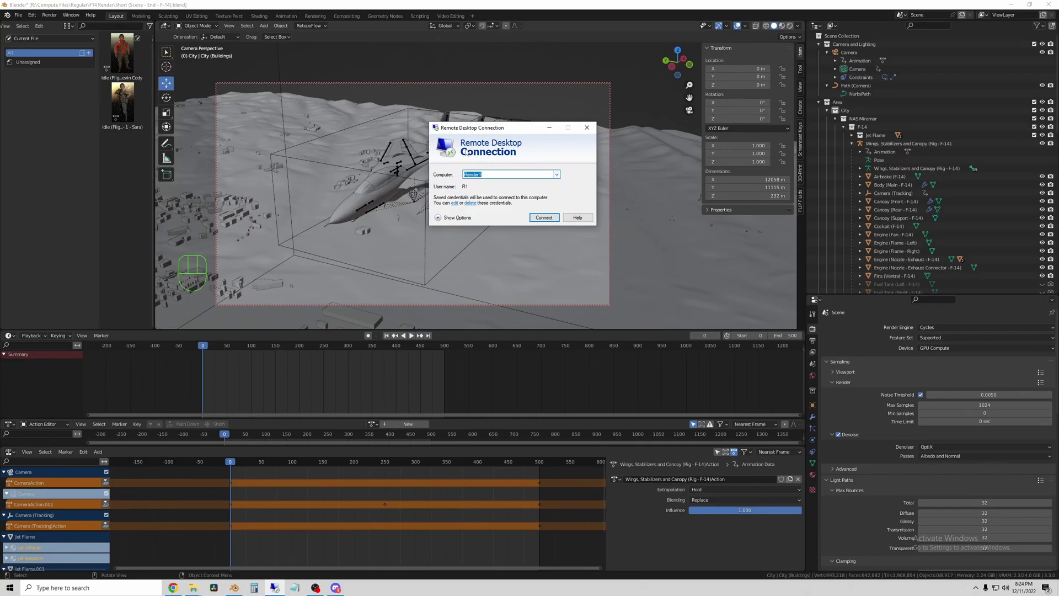
{"action": "left_click", "coordinate": [557, 175]}
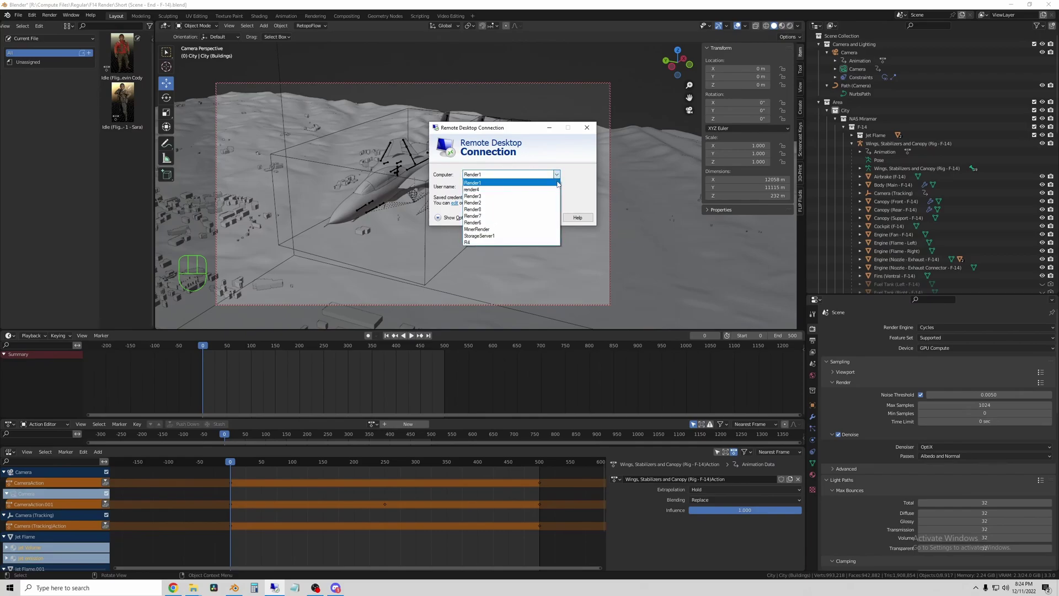
{"action": "left_click", "coordinate": [485, 183]}
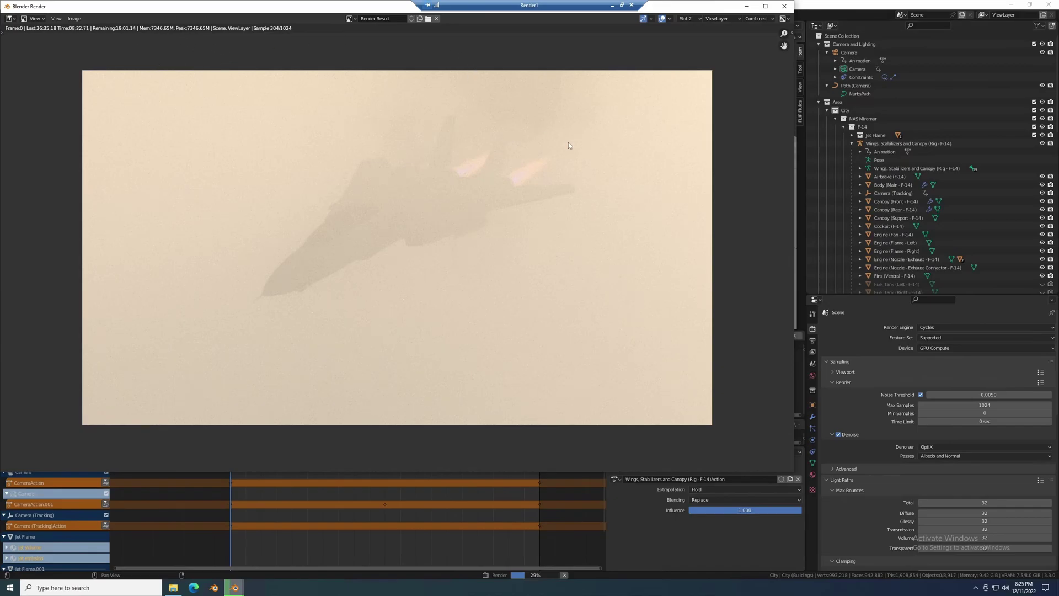
{"action": "left_click", "coordinate": [632, 5]}
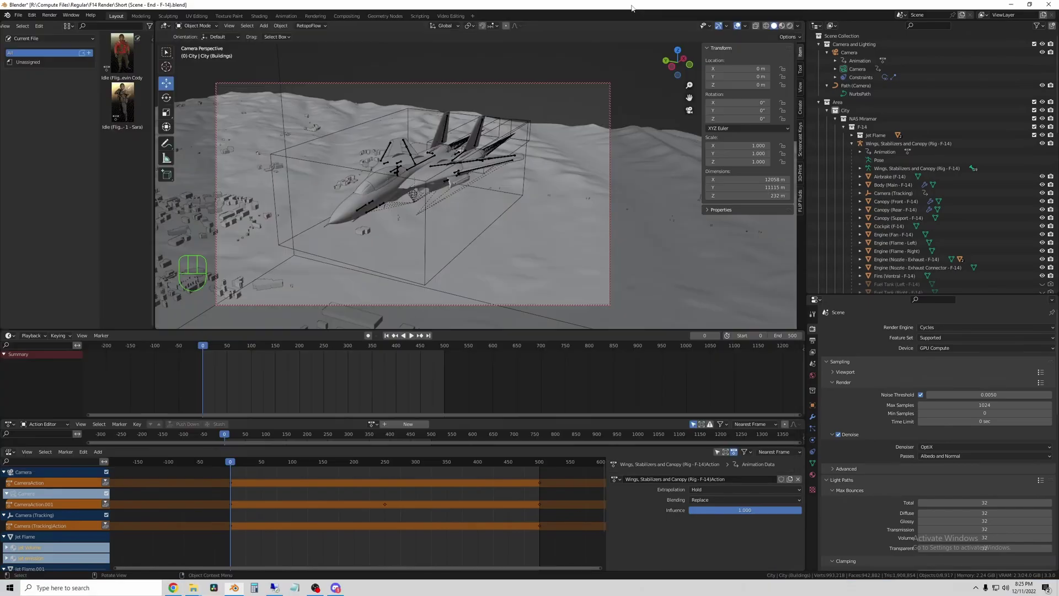
Start a new Remote Desktop connection and pick Render2 from the saved computers
{"action": "left_click", "coordinate": [273, 588]}
{"action": "left_click", "coordinate": [573, 172]}
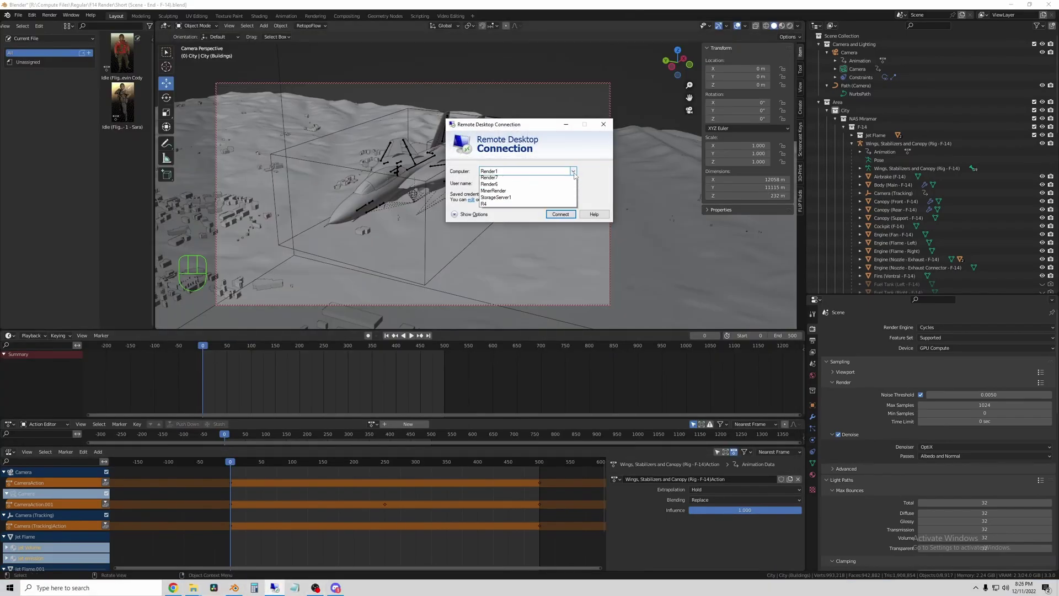
{"action": "left_click", "coordinate": [491, 199]}
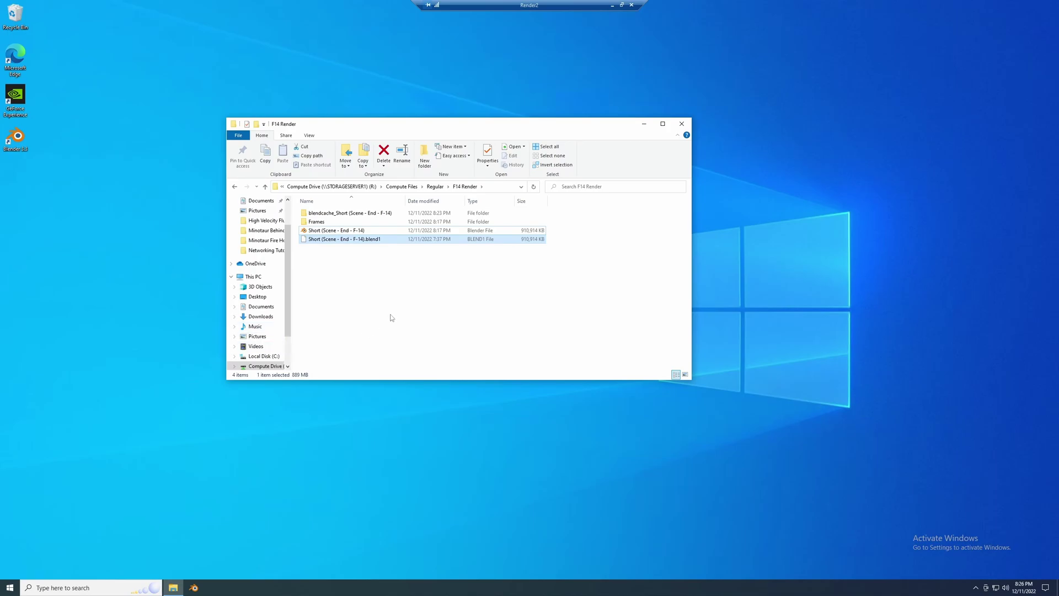
Check the empty 0000 frame in Frames, then open Short (Scene - End - F-14) from F14 Render
{"action": "left_click", "coordinate": [367, 276]}
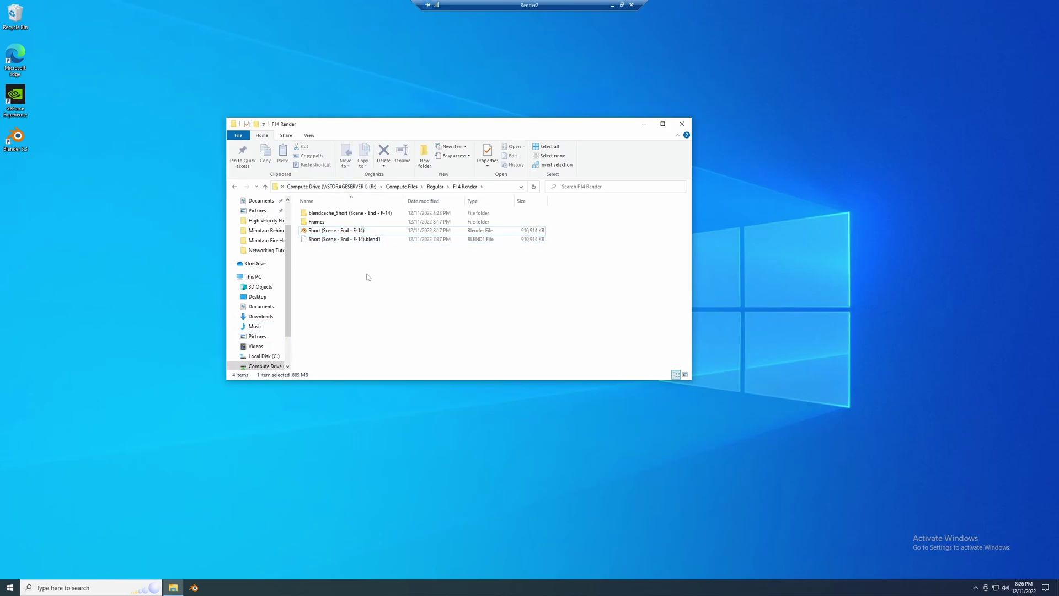
{"action": "left_click", "coordinate": [315, 232]}
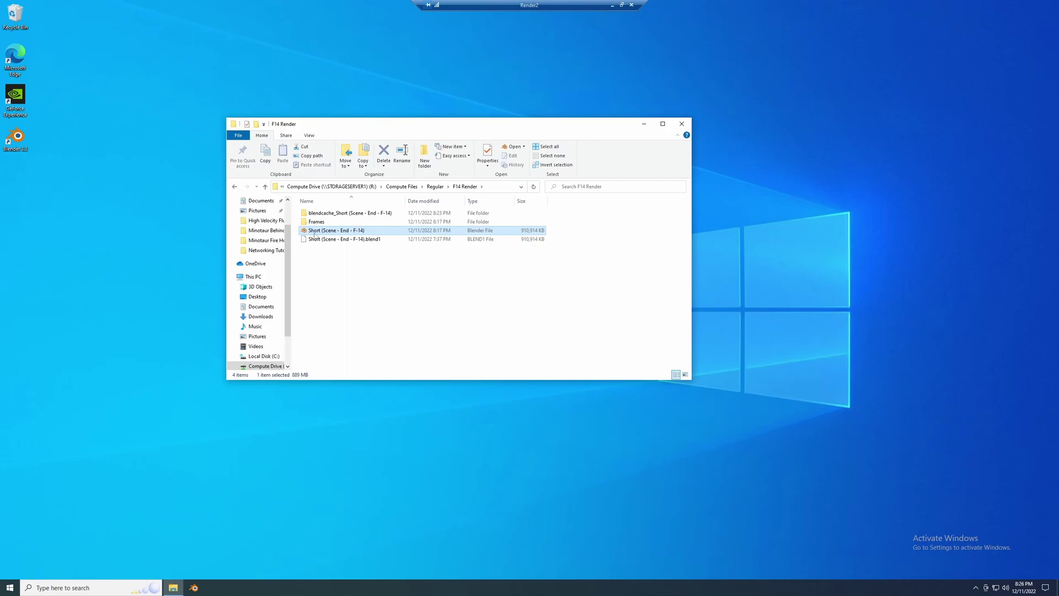
{"action": "double_click", "coordinate": [328, 223]}
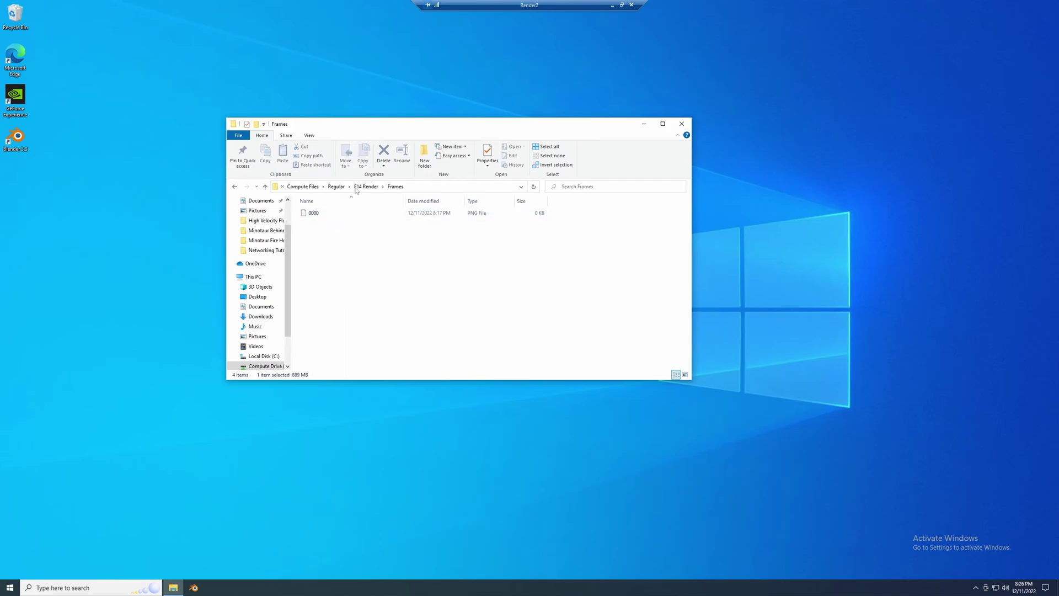
{"action": "left_click", "coordinate": [317, 214]}
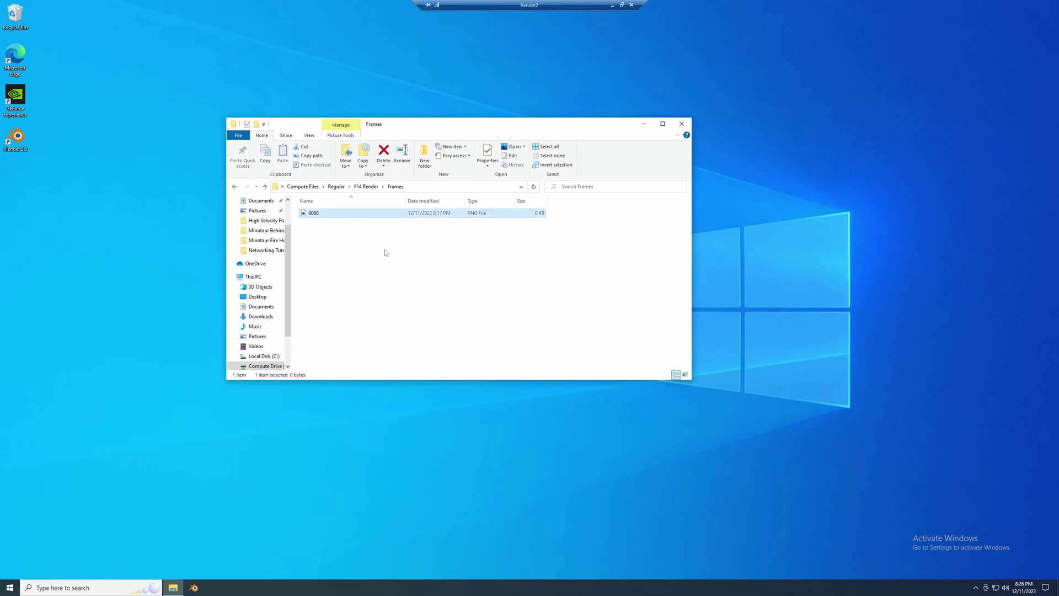
{"action": "left_click", "coordinate": [367, 189]}
{"action": "double_click", "coordinate": [346, 232]}
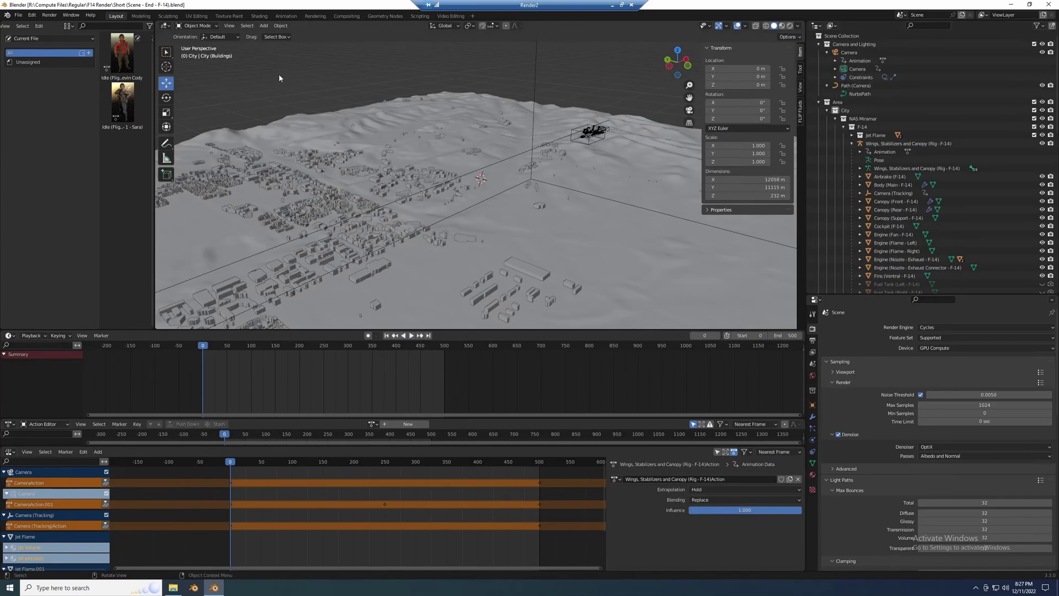
{"action": "left_click", "coordinate": [32, 16]}
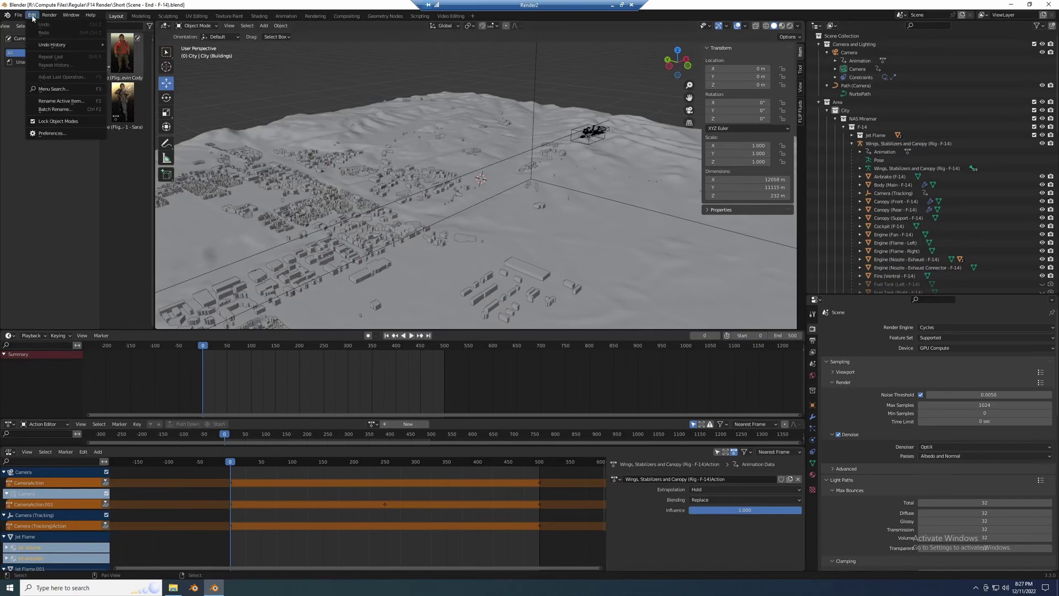
{"action": "left_click", "coordinate": [52, 133]}
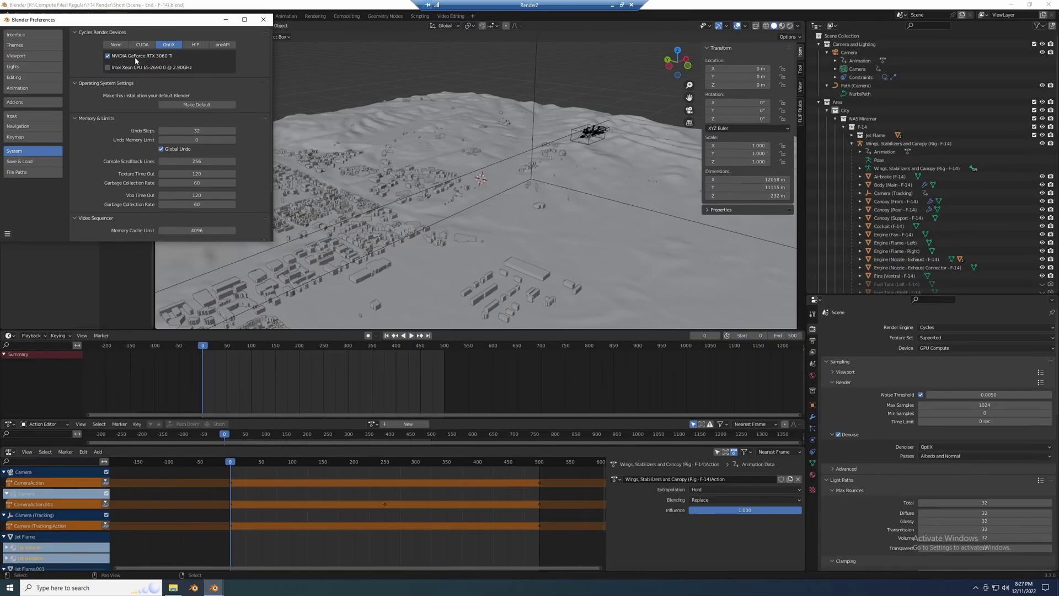
{"action": "left_click", "coordinate": [264, 20]}
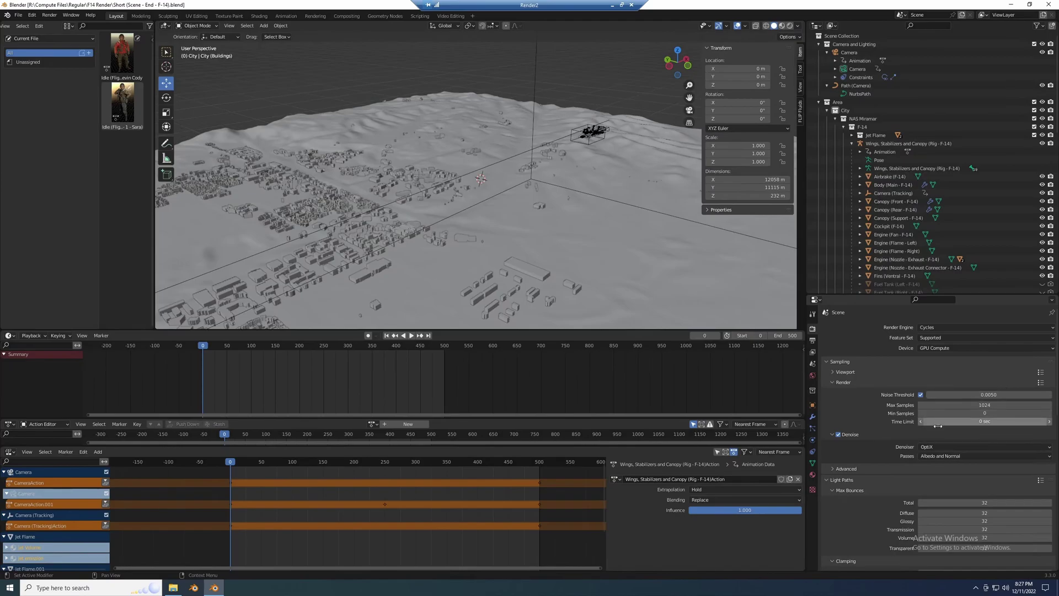
Render the full animation and review the Frames output path and PNG format in Output Properties
{"action": "left_click", "coordinate": [49, 15]}
{"action": "left_click", "coordinate": [57, 33]}
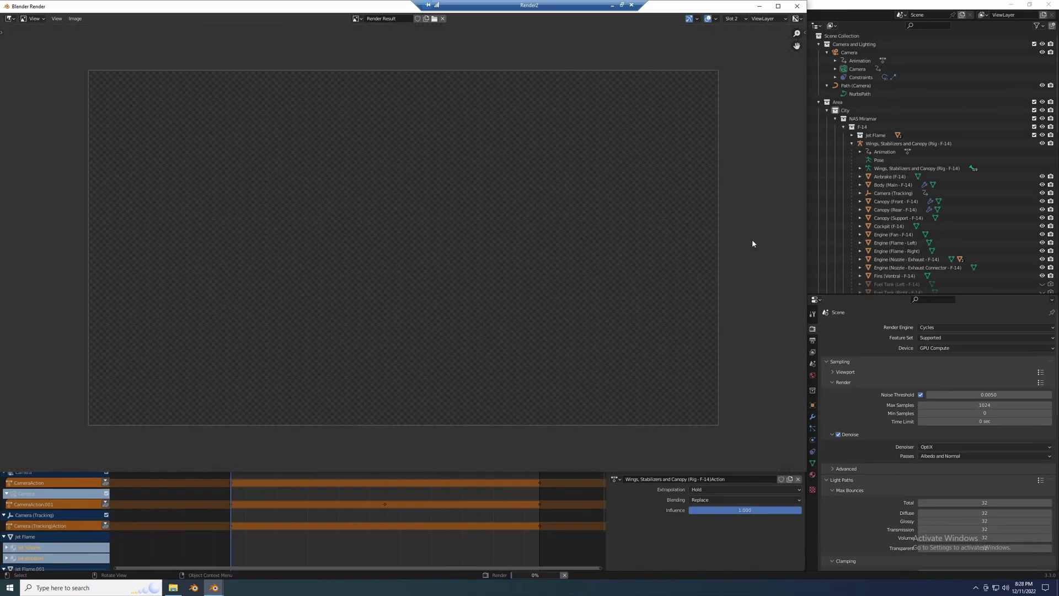
{"action": "left_click", "coordinate": [813, 342]}
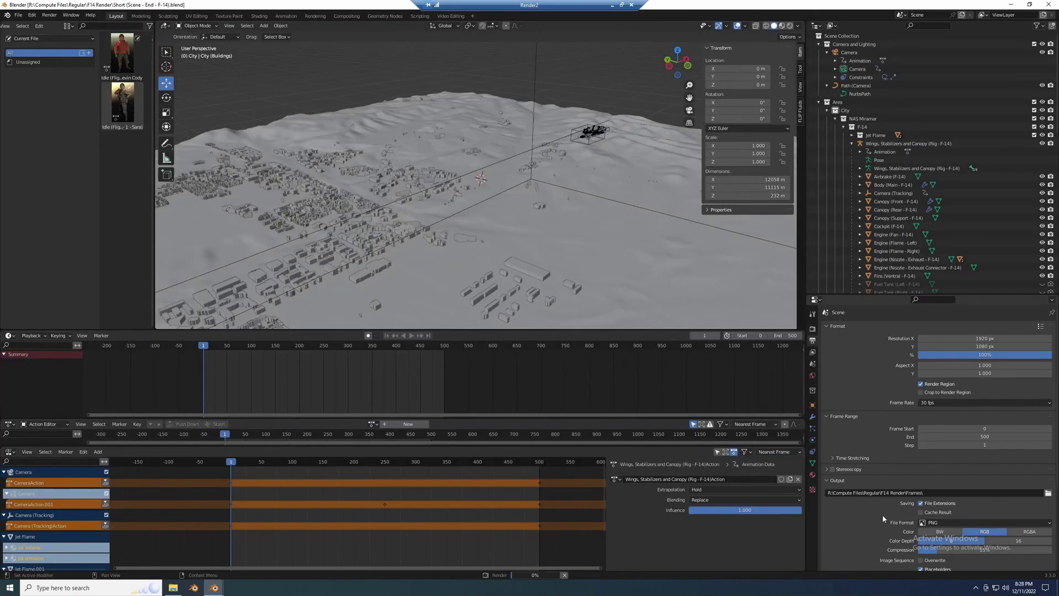
{"action": "scroll", "coordinate": [882, 519], "scroll_direction": "down", "scroll_amount": 4}
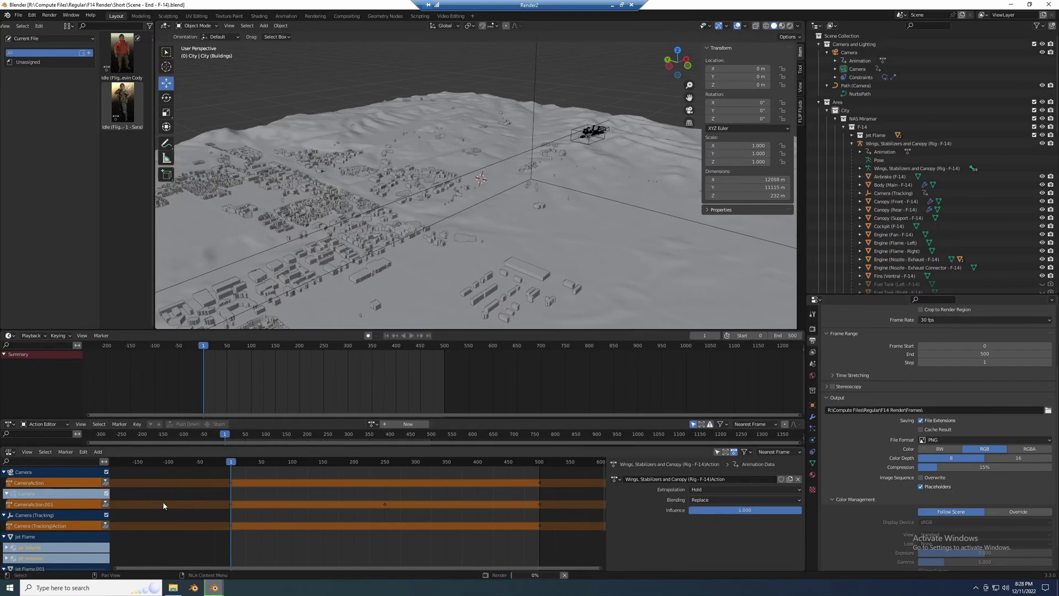
Bring Render2's frame 1 render window into view, then minimize the Render2 session
{"action": "mouse_move", "coordinate": [214, 588]}
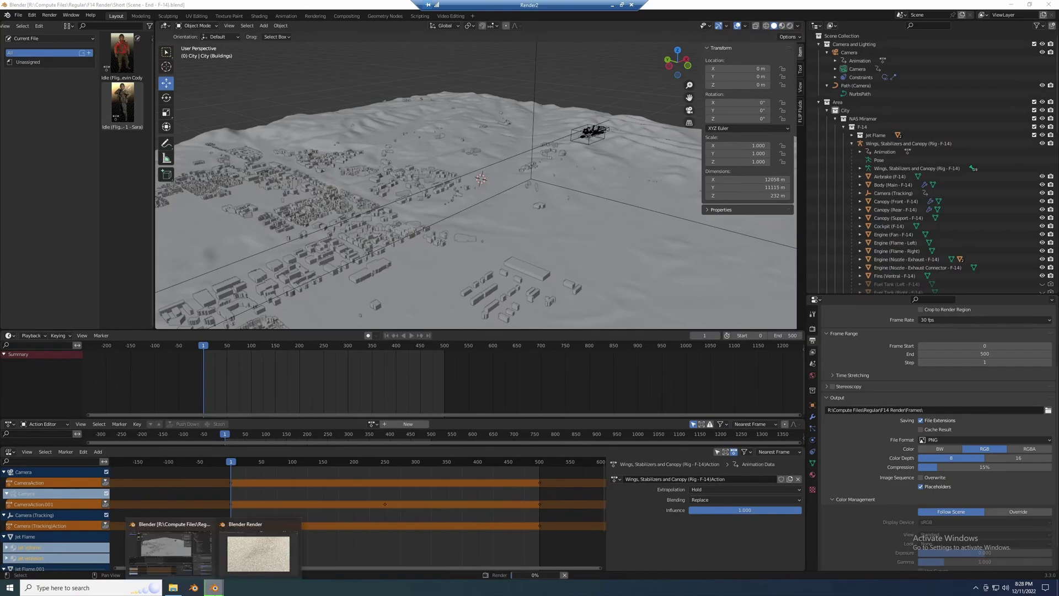
{"action": "left_click", "coordinate": [238, 557]}
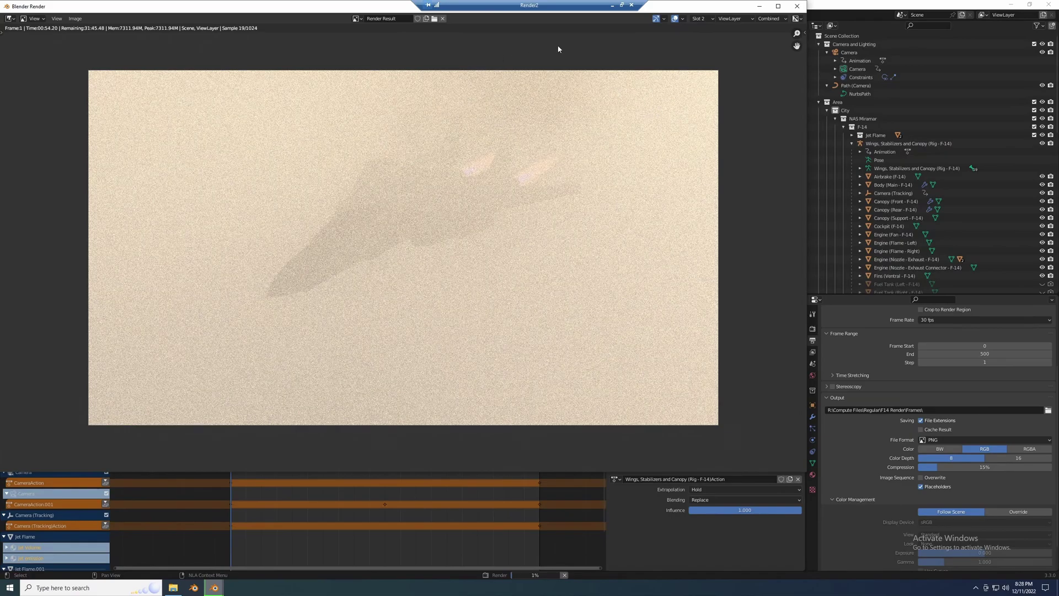
{"action": "left_click", "coordinate": [632, 6]}
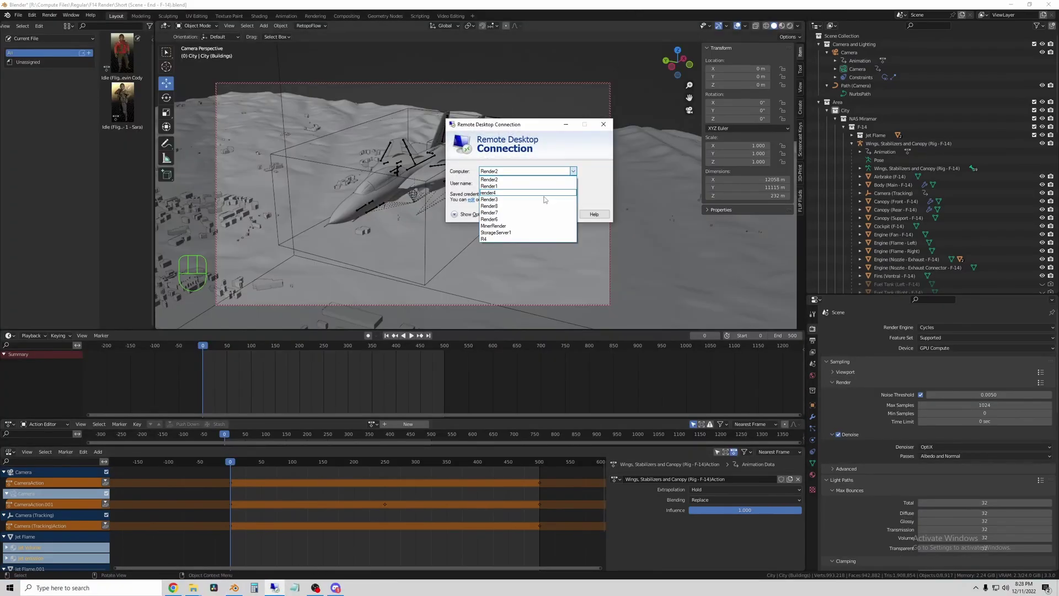
Choose Render3 as the next computer to connect to
{"action": "left_click", "coordinate": [538, 199]}
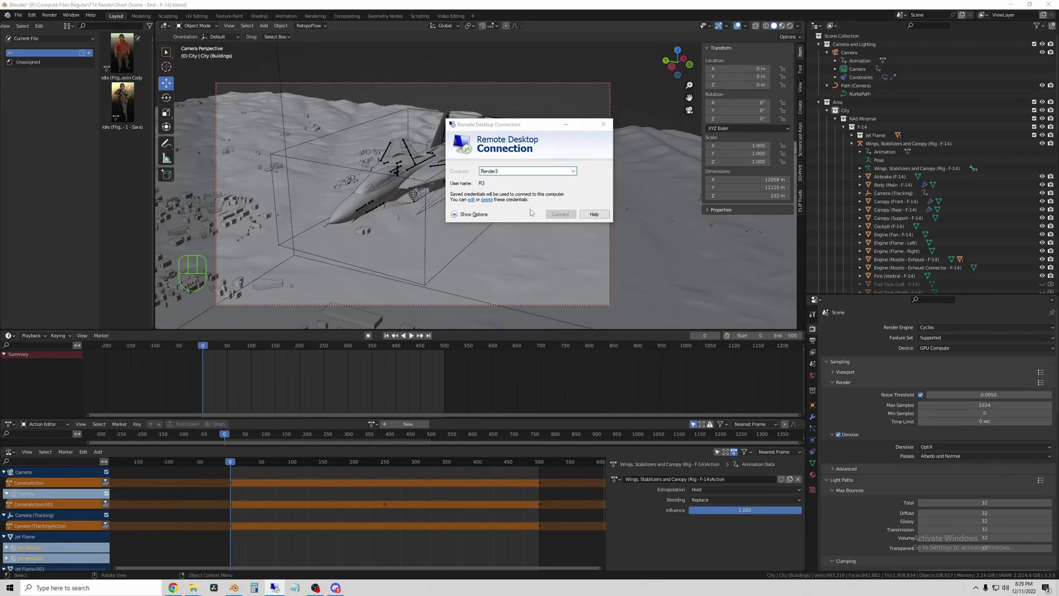